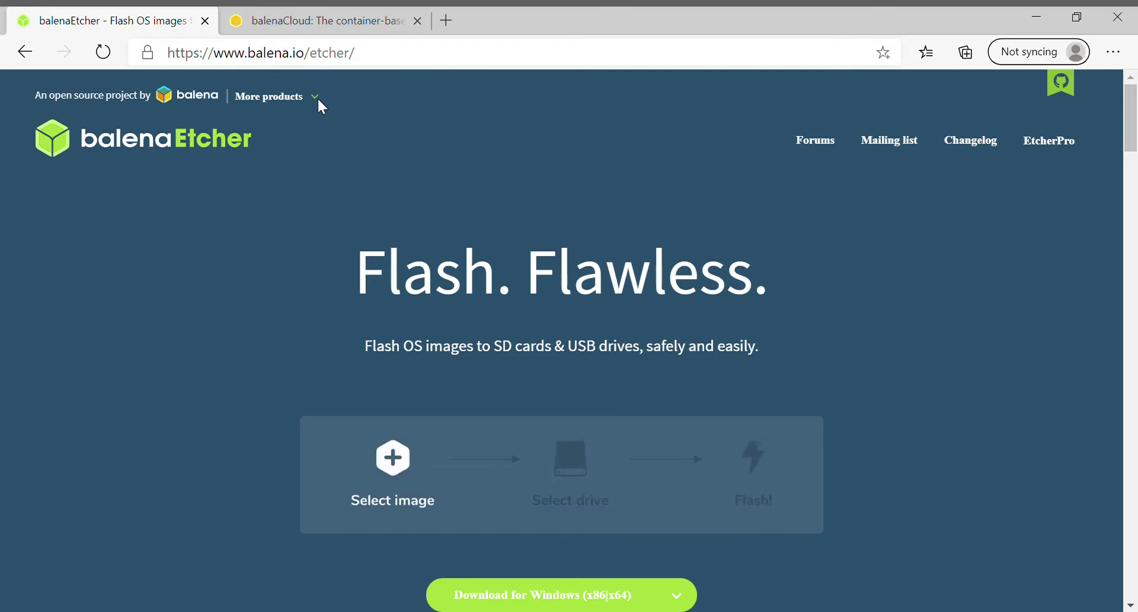
Expand the Etcher download dropdown to review the other download options.
{"action": "scroll", "coordinate": [450, 257], "scroll_direction": "down", "scroll_amount": 1}
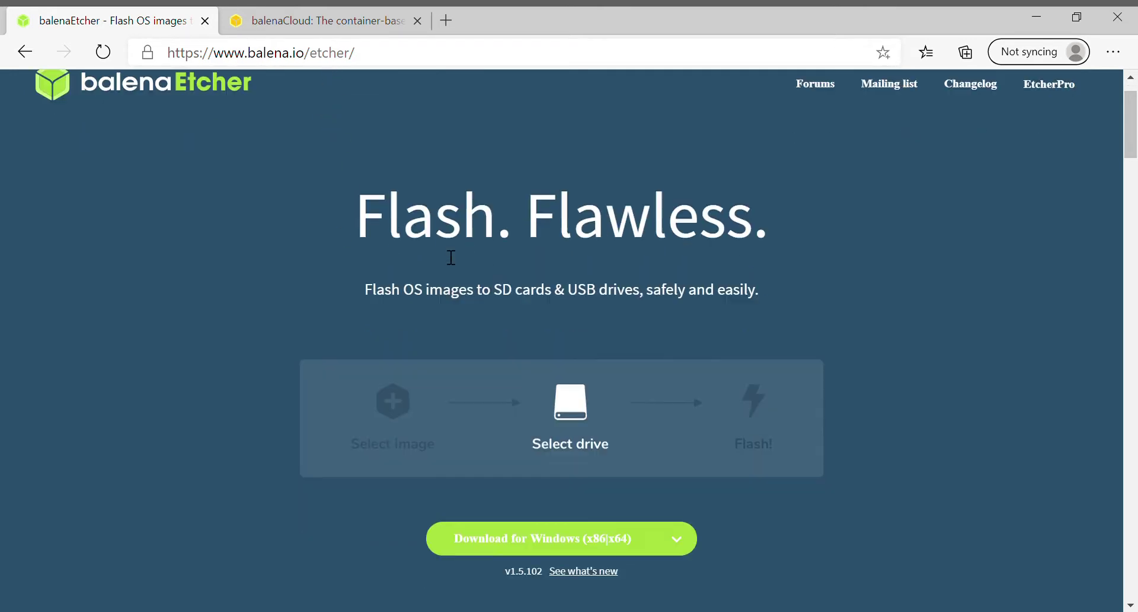
{"action": "left_click", "coordinate": [685, 540]}
{"action": "scroll", "coordinate": [686, 543], "scroll_direction": "down", "scroll_amount": 2}
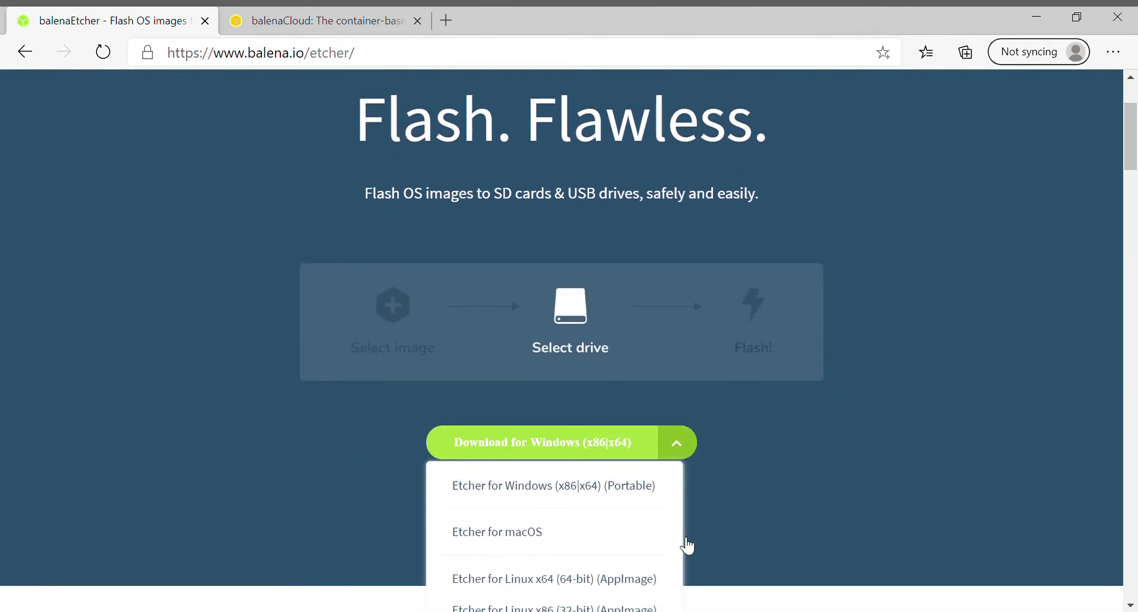
{"action": "scroll", "coordinate": [530, 591], "scroll_direction": "down", "scroll_amount": 2}
{"action": "scroll", "coordinate": [531, 591], "scroll_direction": "up", "scroll_amount": 2}
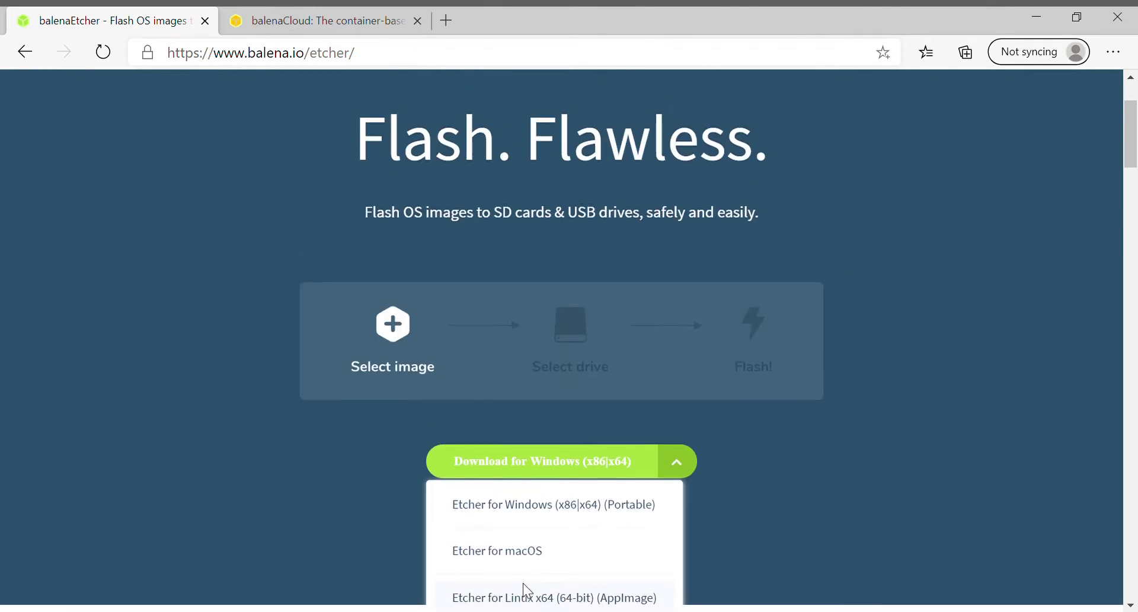
{"action": "scroll", "coordinate": [266, 436], "scroll_direction": "up", "scroll_amount": 3}
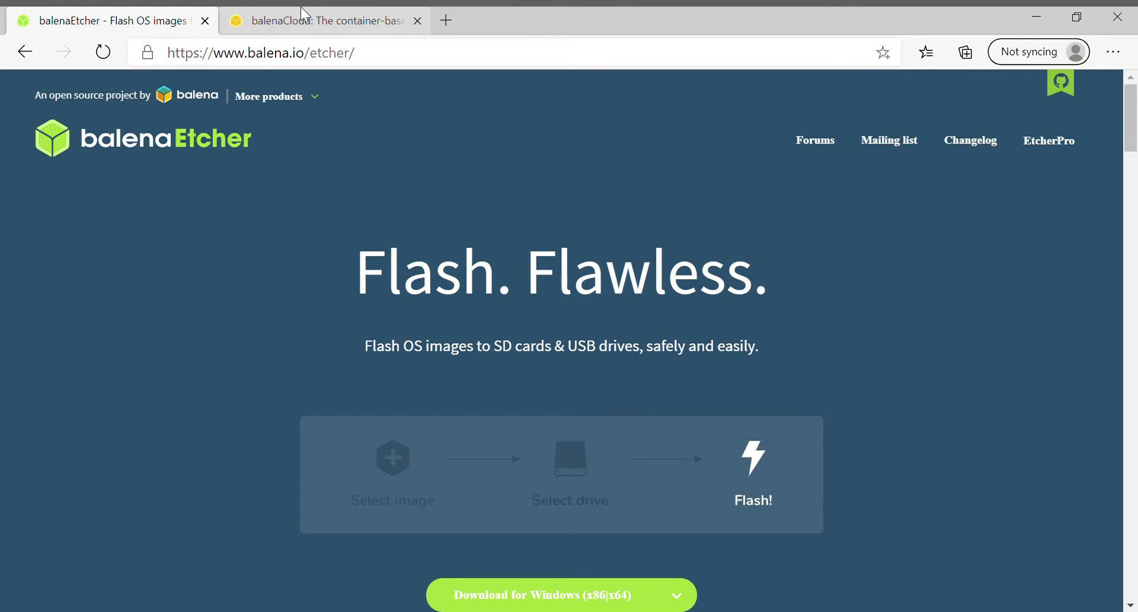
Go from the balenaCloud product tab to the dashboard login page.
{"action": "left_click", "coordinate": [301, 9]}
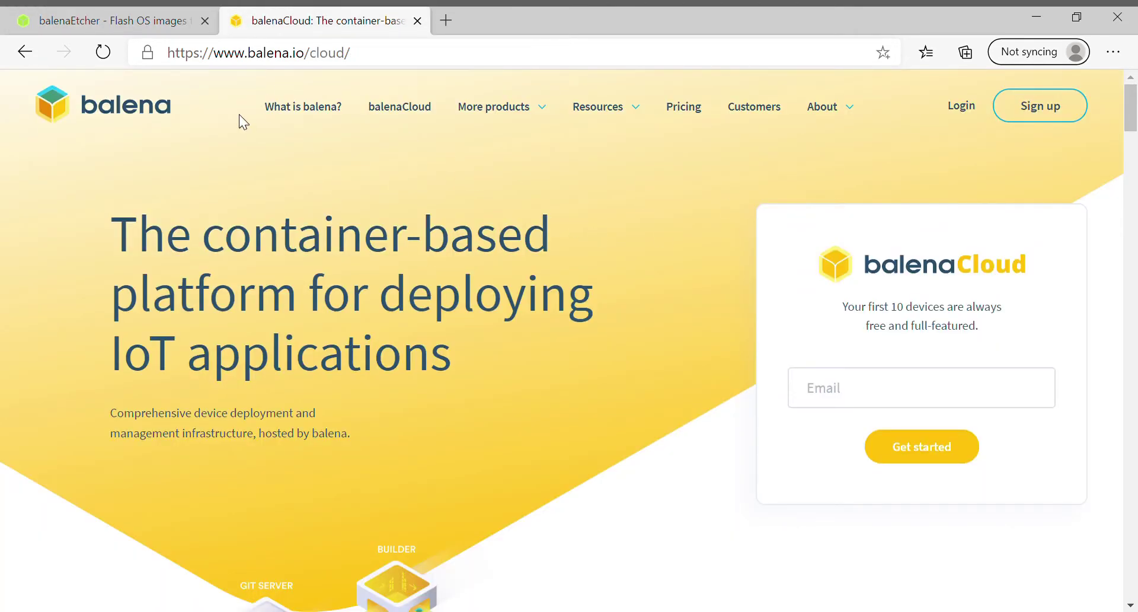
{"action": "left_click", "coordinate": [961, 107]}
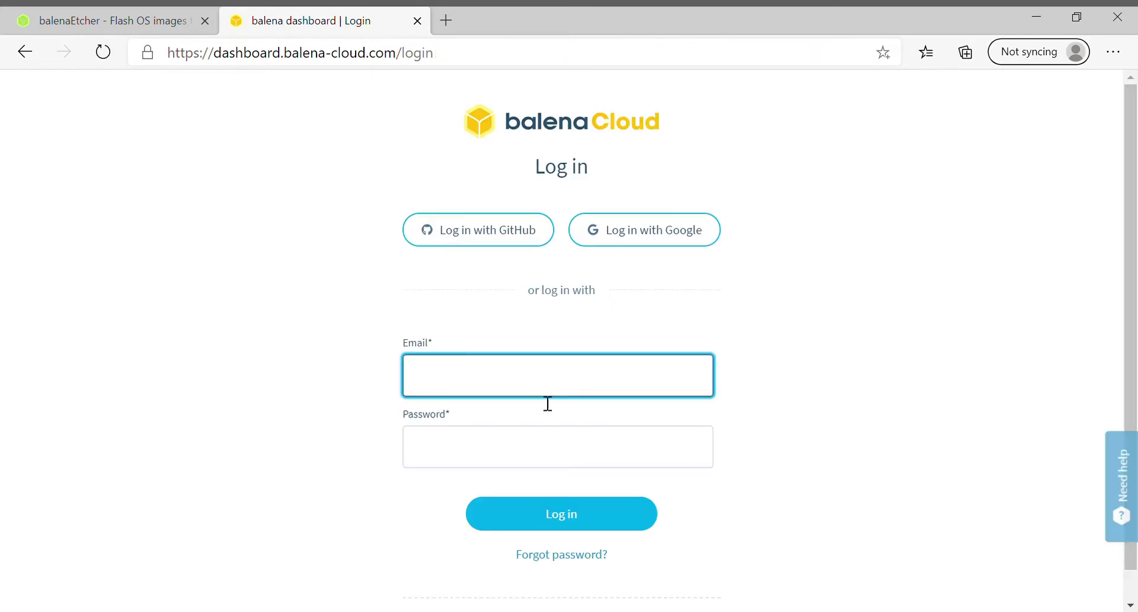
{"action": "scroll", "coordinate": [575, 472], "scroll_direction": "down", "scroll_amount": 1}
Choose Sign up, enter the e-mail and account password, pass reCAPTCHA and submit.
{"action": "left_click", "coordinate": [627, 590]}
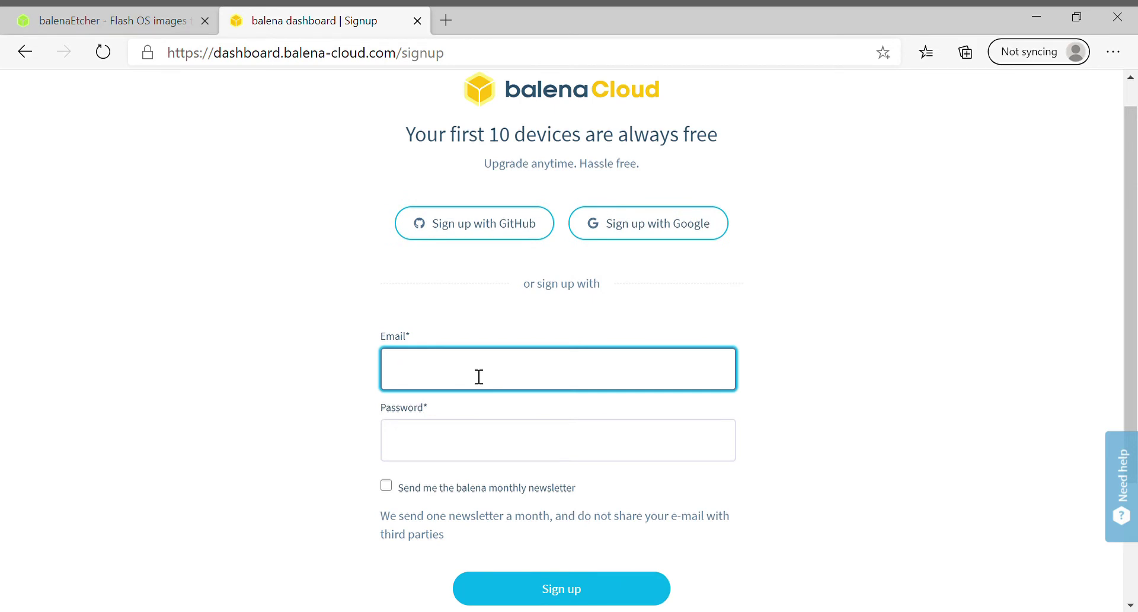
{"action": "scroll", "coordinate": [479, 376], "scroll_direction": "down", "scroll_amount": 3}
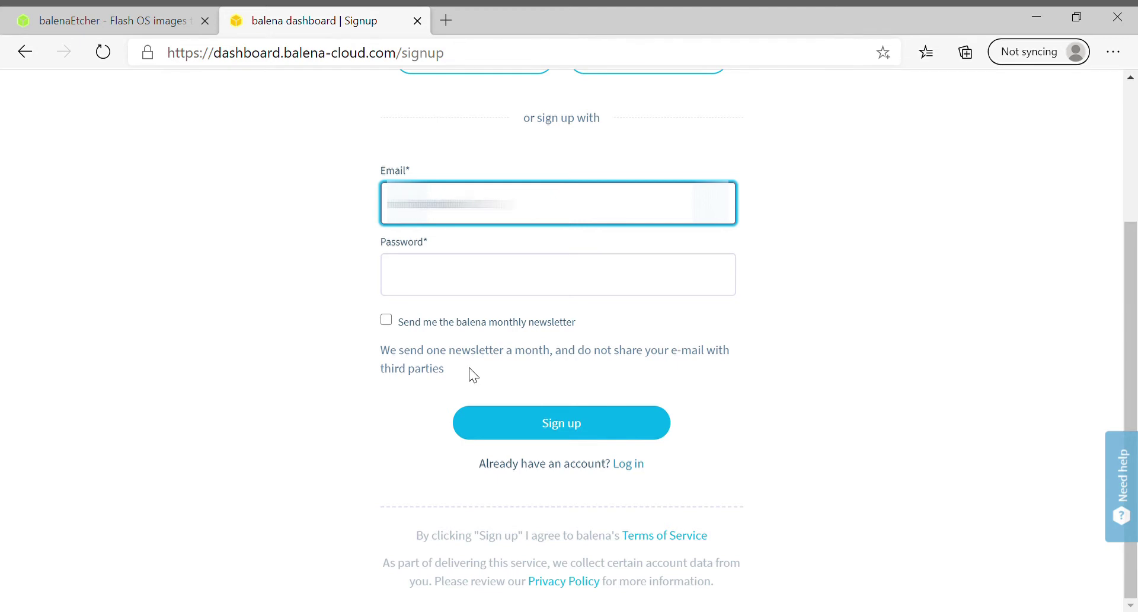
{"action": "key", "text": "Tab"}
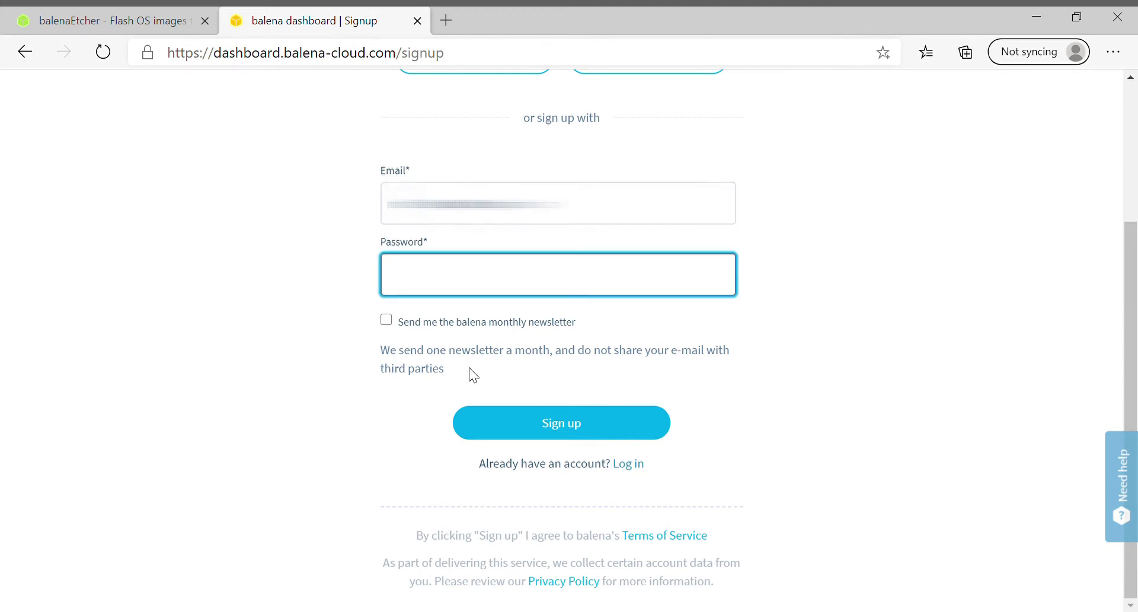
{"action": "type", "text": "*********"}
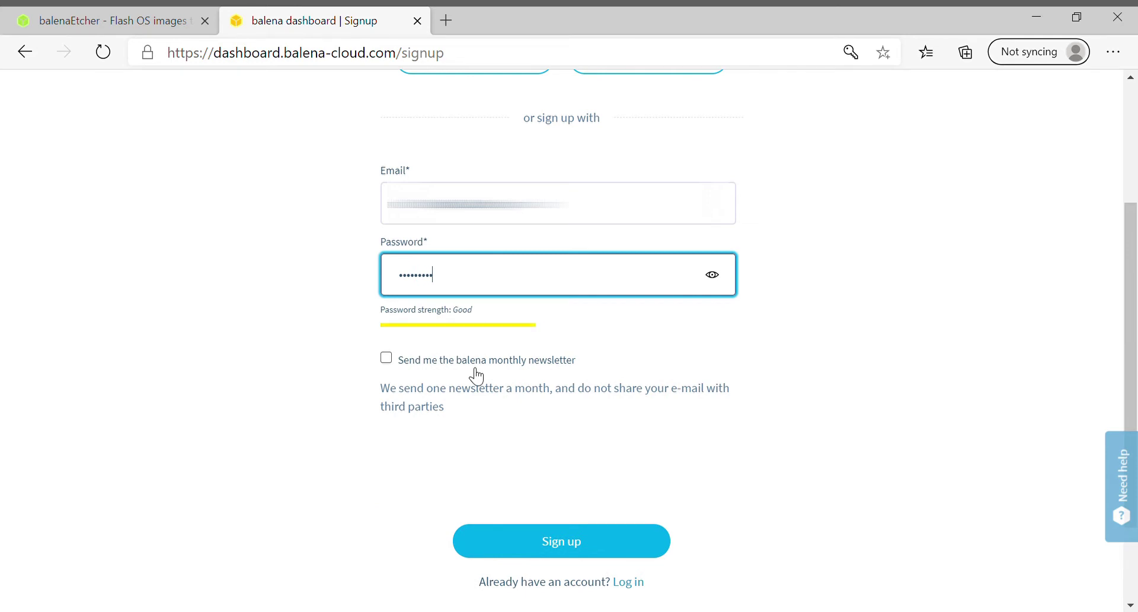
{"action": "type", "text": "******"}
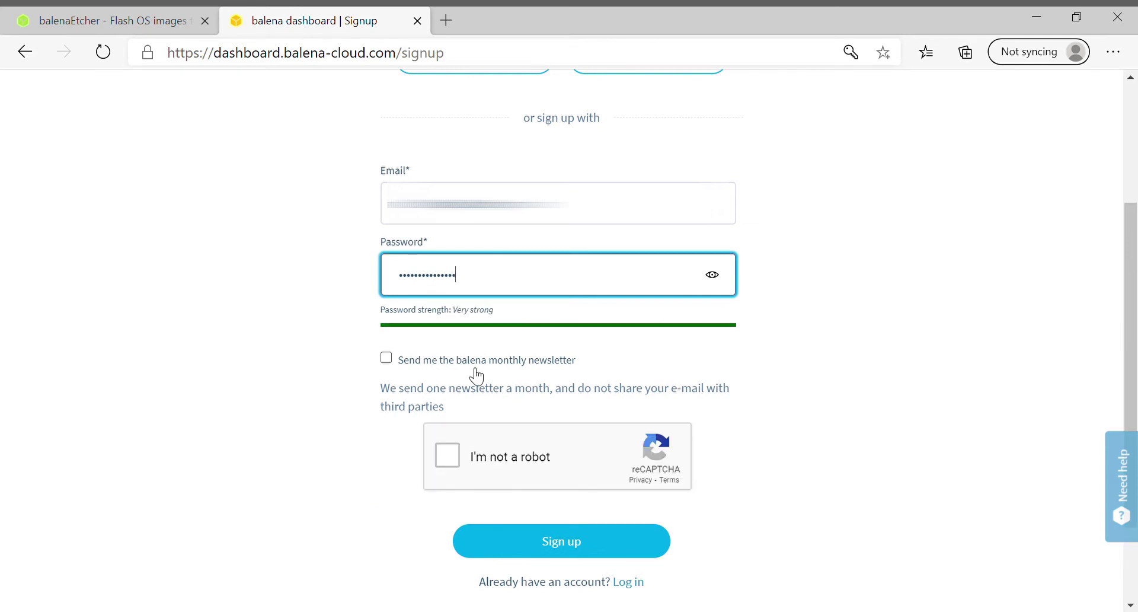
{"action": "left_click", "coordinate": [448, 455]}
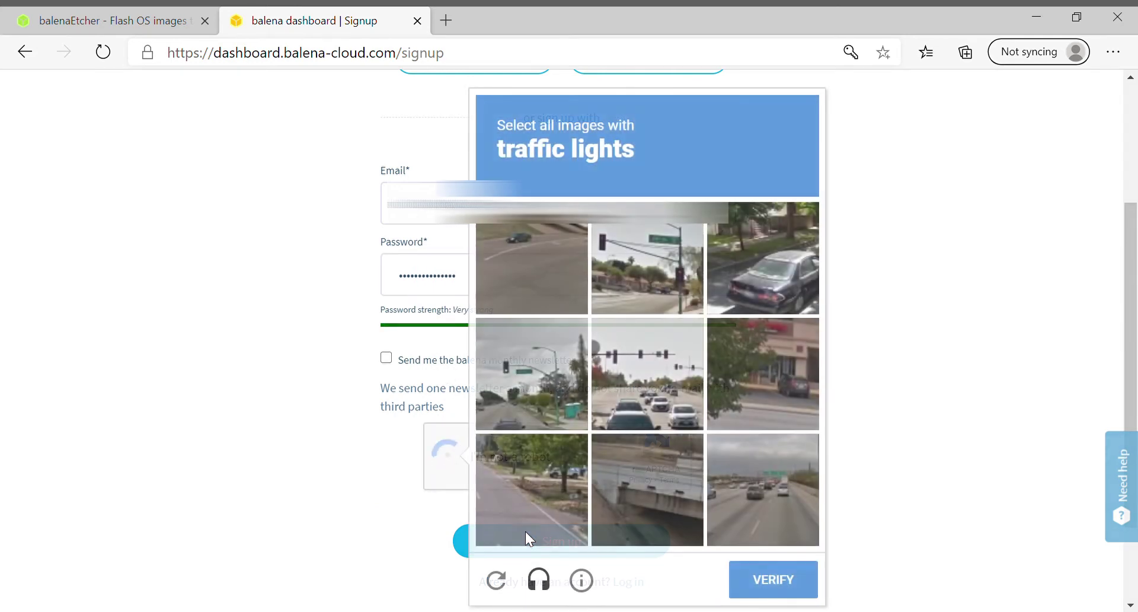
{"action": "left_click", "coordinate": [560, 540]}
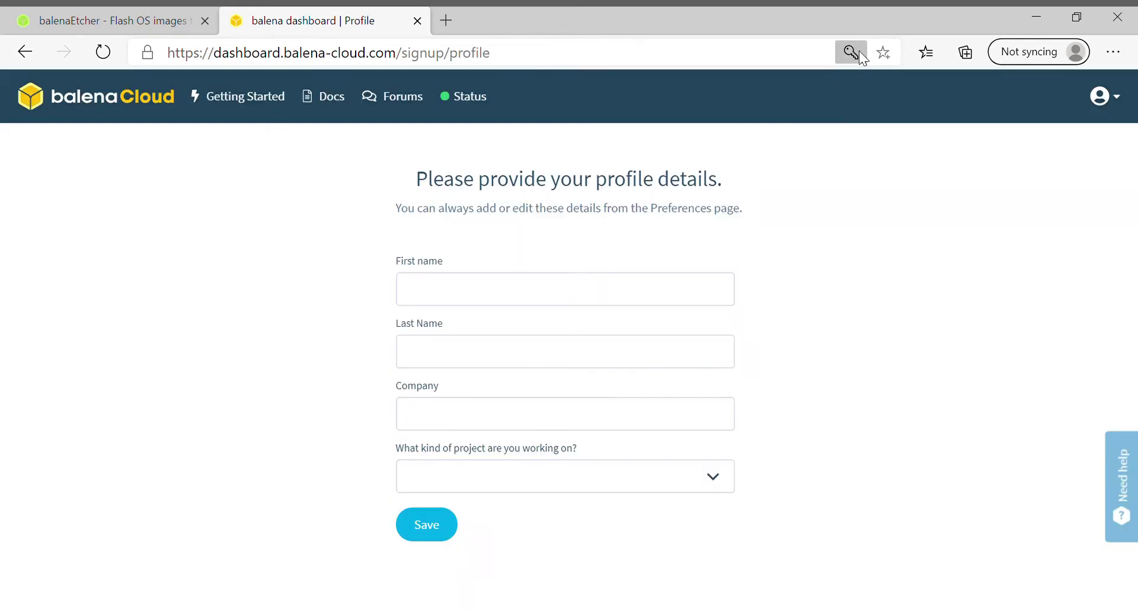
Enter the user's first and last name, company 'Rasp', project type Personal, and save.
{"action": "left_click", "coordinate": [489, 304]}
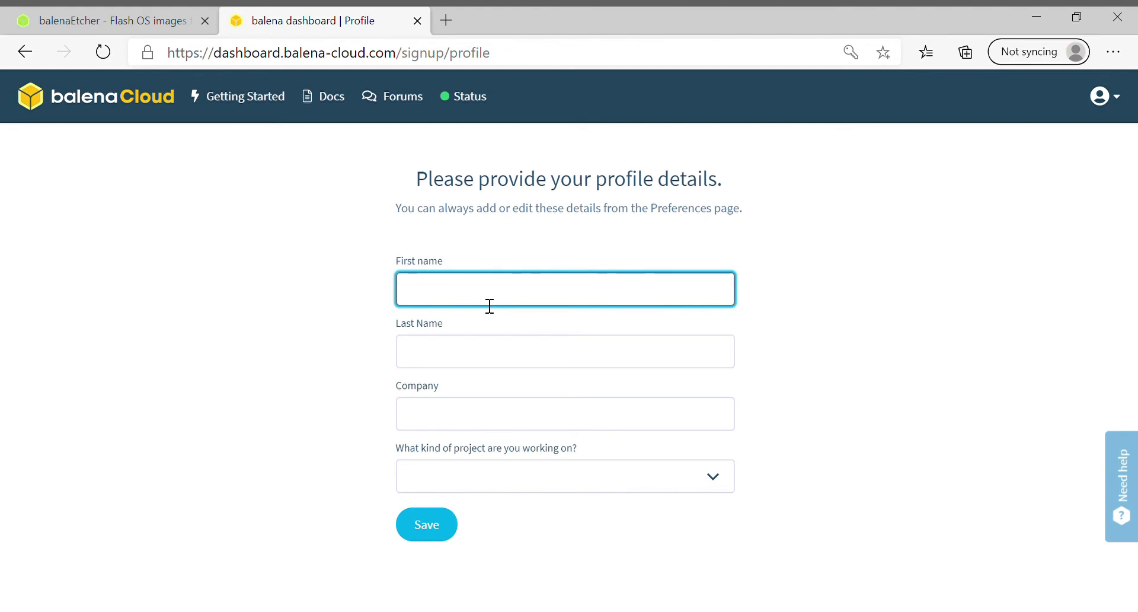
{"action": "key", "text": "Tab"}
{"action": "key", "text": "Tab"}
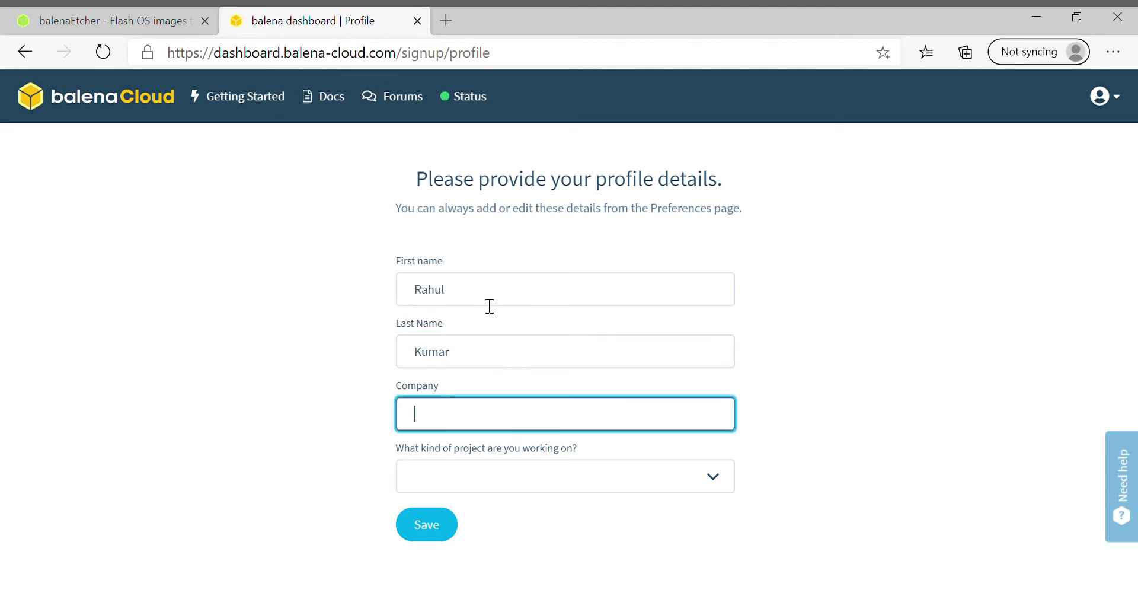
{"action": "type", "text": "Rasp"}
{"action": "left_click", "coordinate": [531, 479]}
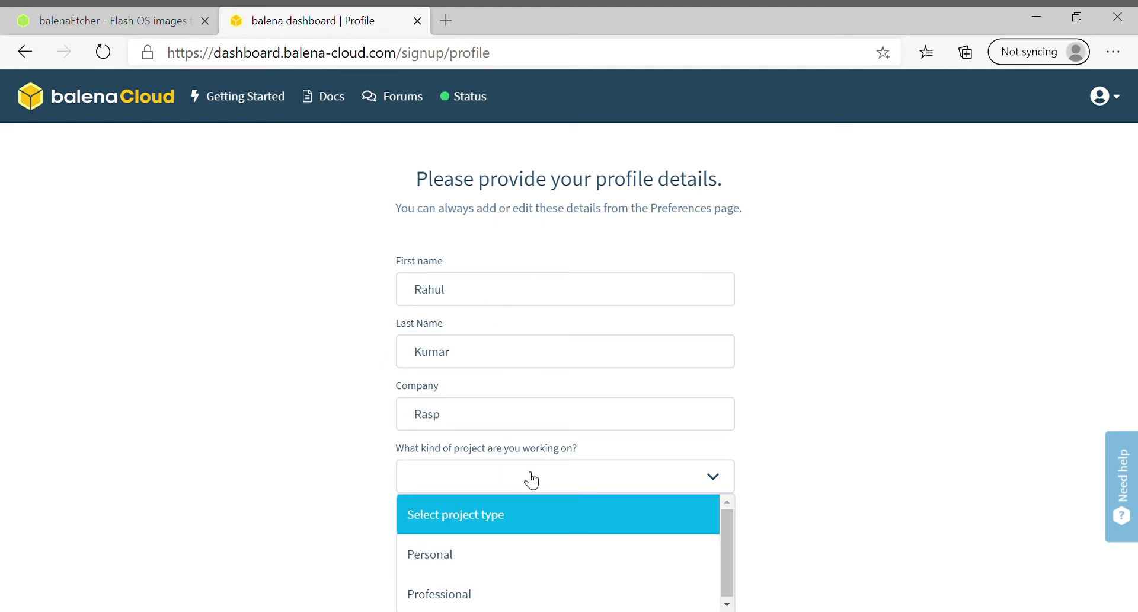
{"action": "left_click", "coordinate": [524, 554]}
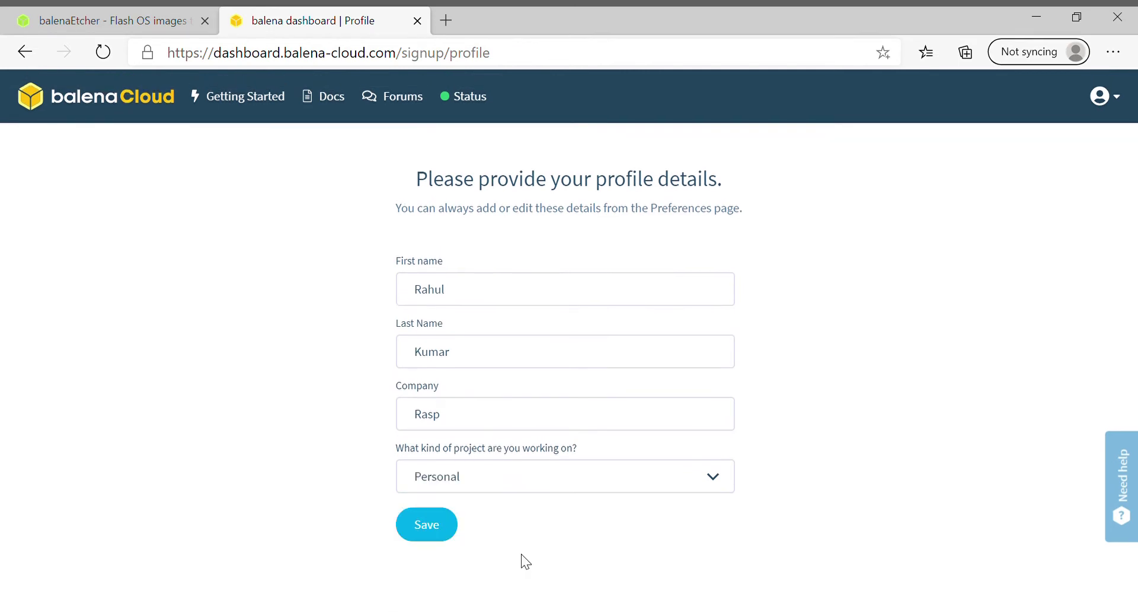
{"action": "left_click", "coordinate": [438, 531]}
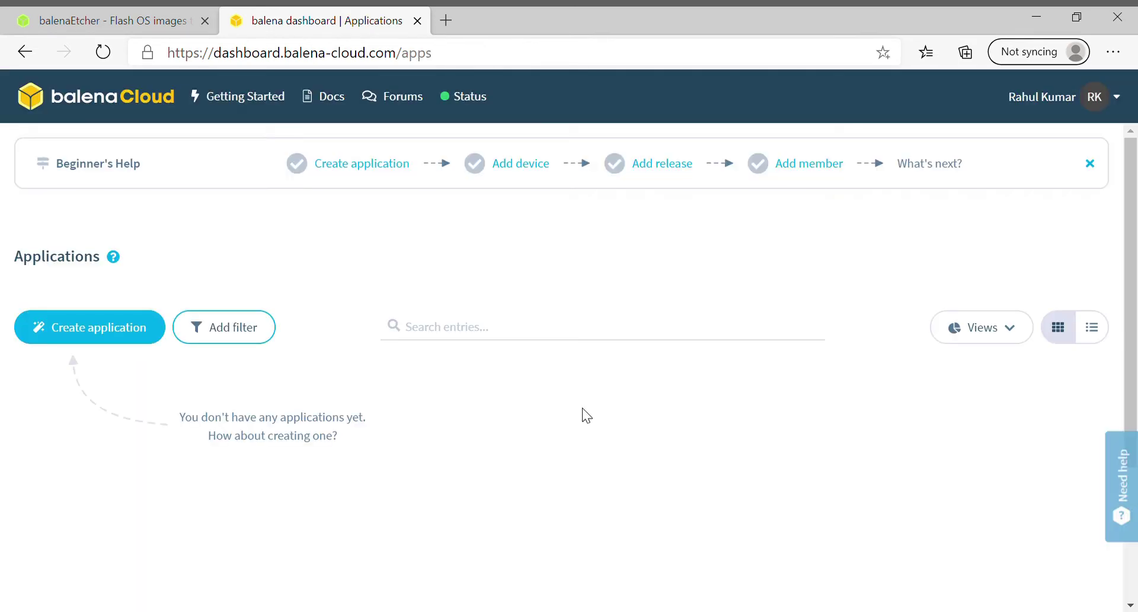
Start a new application and name it 'Rasp'.
{"action": "scroll", "coordinate": [585, 415], "scroll_direction": "down", "scroll_amount": 1}
{"action": "scroll", "coordinate": [585, 415], "scroll_direction": "up", "scroll_amount": 1}
{"action": "scroll", "coordinate": [576, 256], "scroll_direction": "up", "scroll_amount": 2}
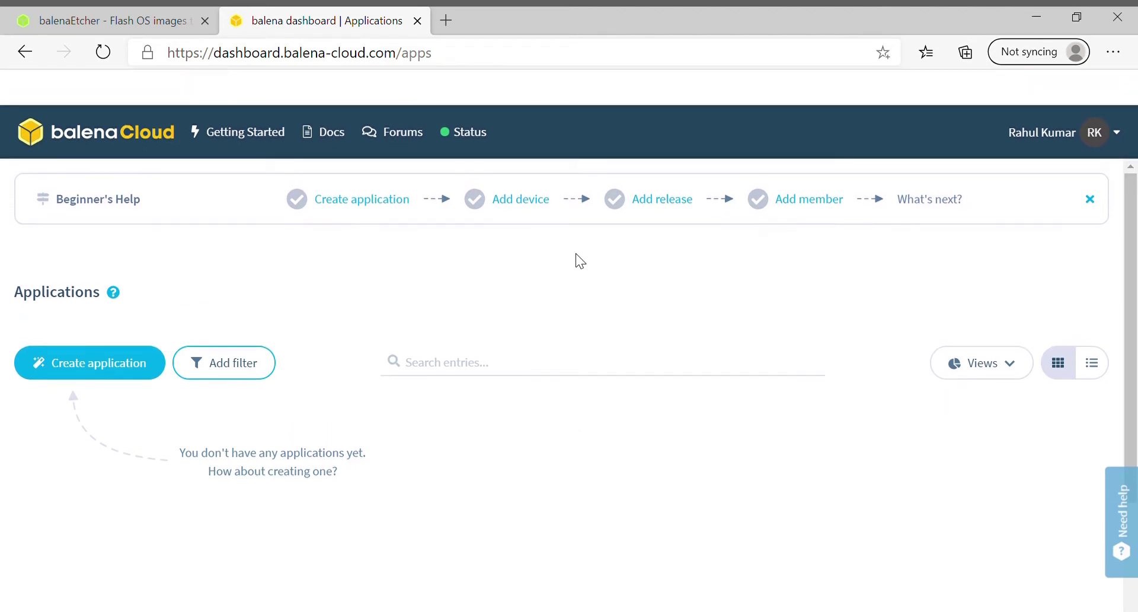
{"action": "scroll", "coordinate": [580, 261], "scroll_direction": "up", "scroll_amount": 2}
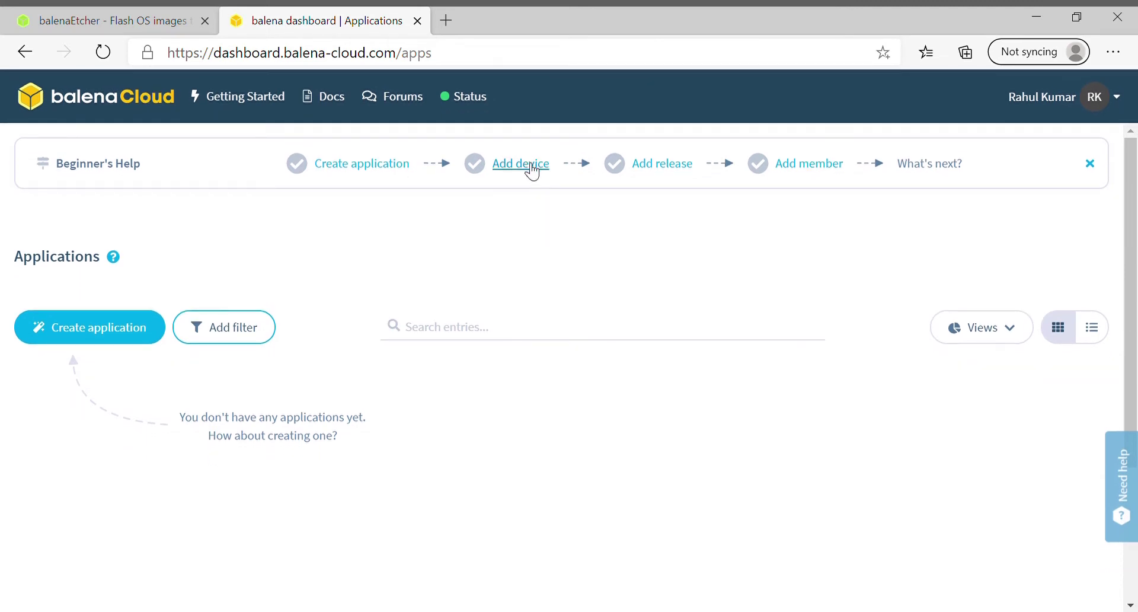
{"action": "left_click", "coordinate": [121, 345]}
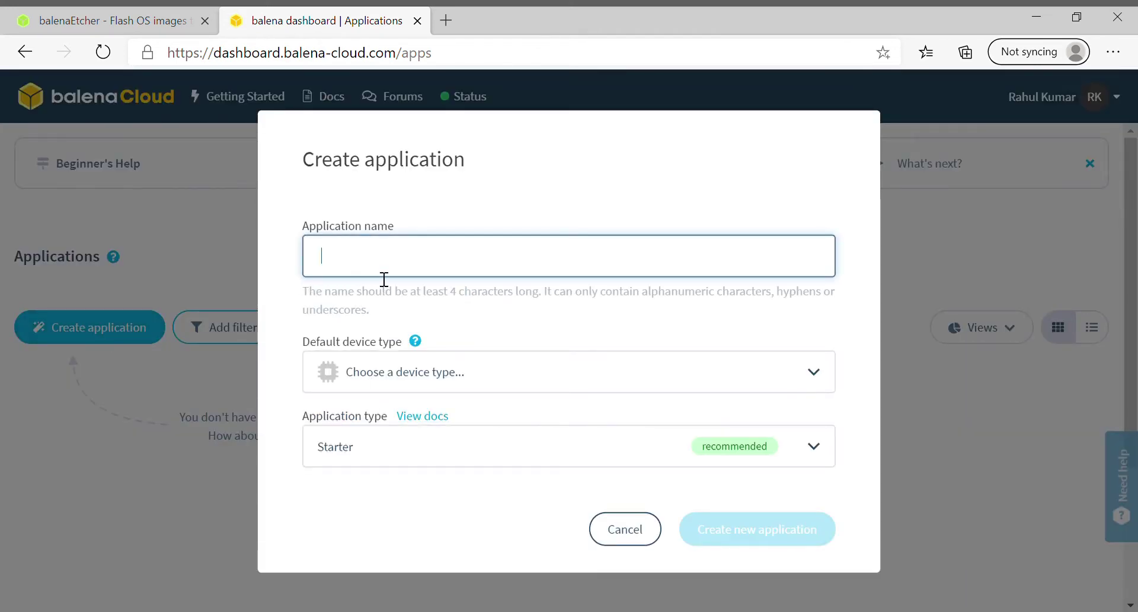
{"action": "type", "text": "Rasp"}
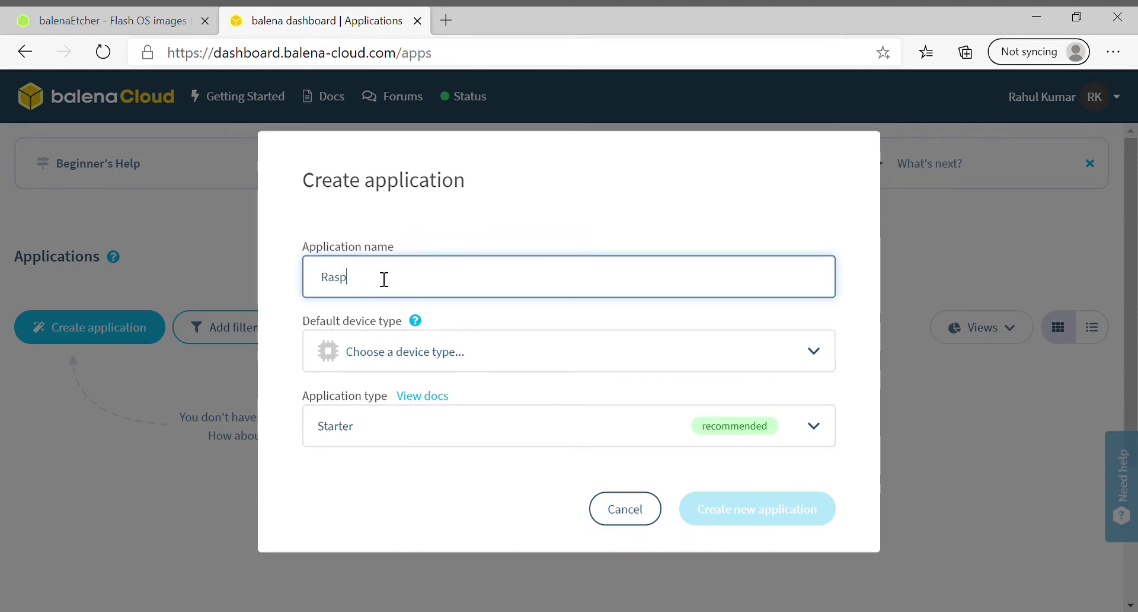
Set device type Raspberry Pi 3, keep the Starter application type, and create it.
{"action": "left_click", "coordinate": [501, 365]}
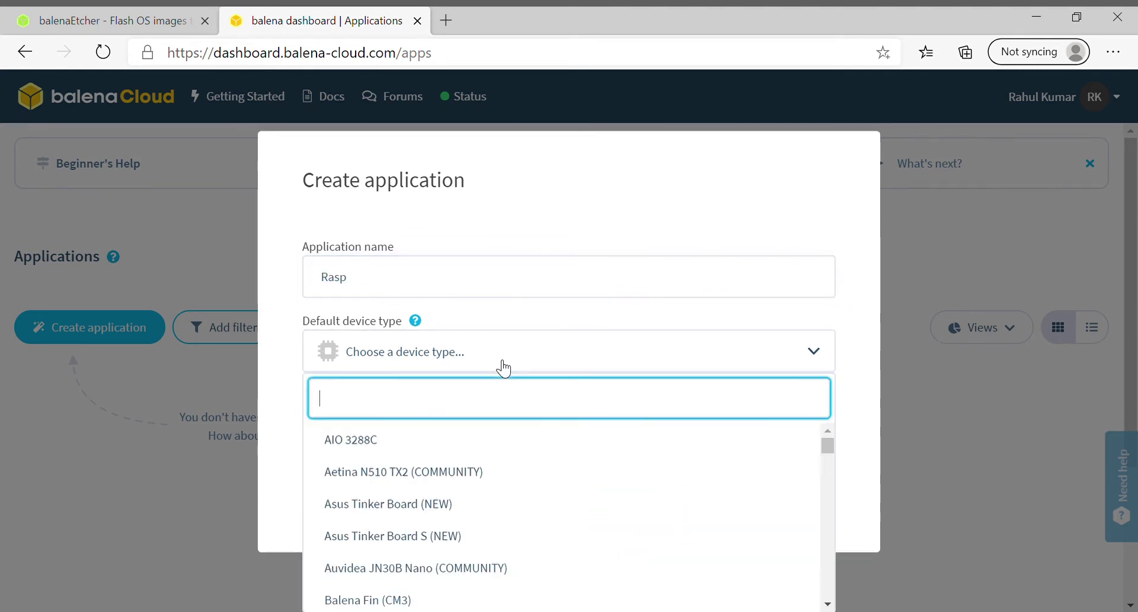
{"action": "type", "text": "ras"}
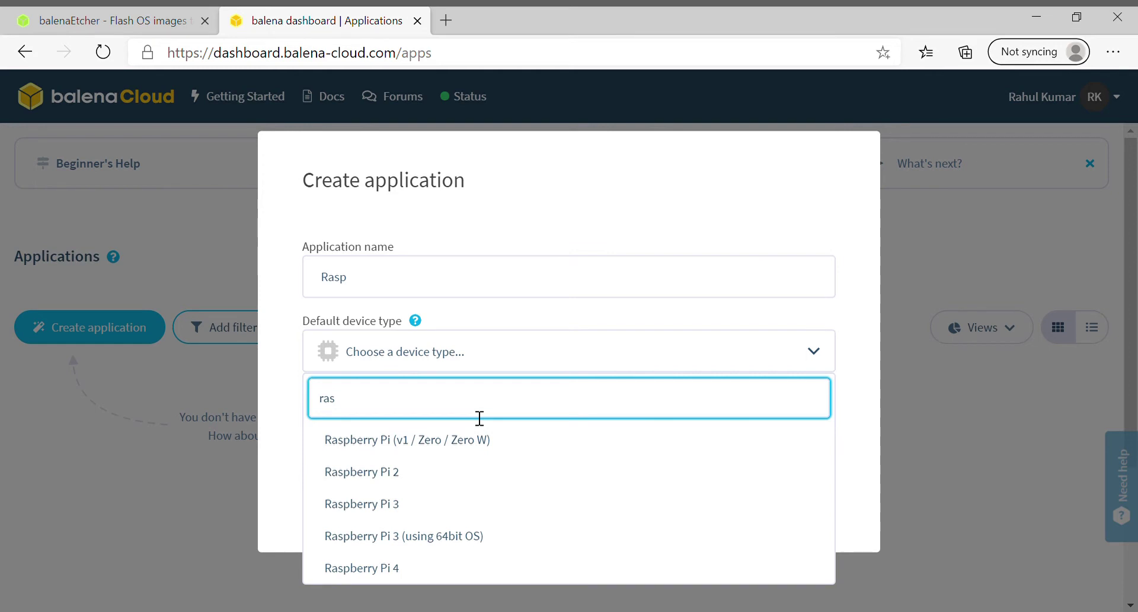
{"action": "left_click", "coordinate": [442, 511]}
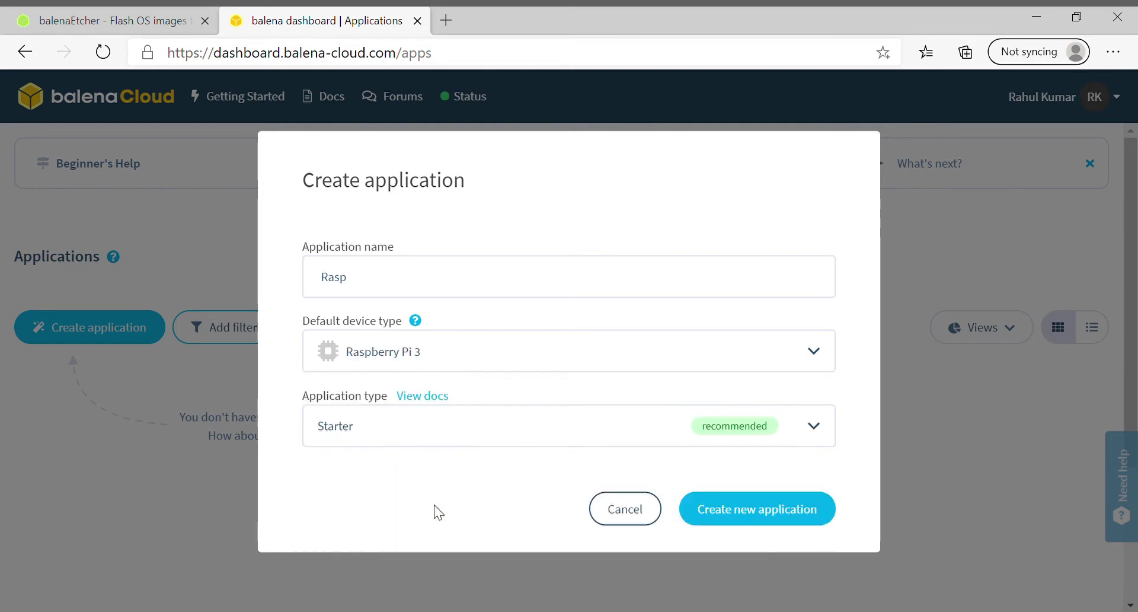
{"action": "left_click", "coordinate": [428, 438]}
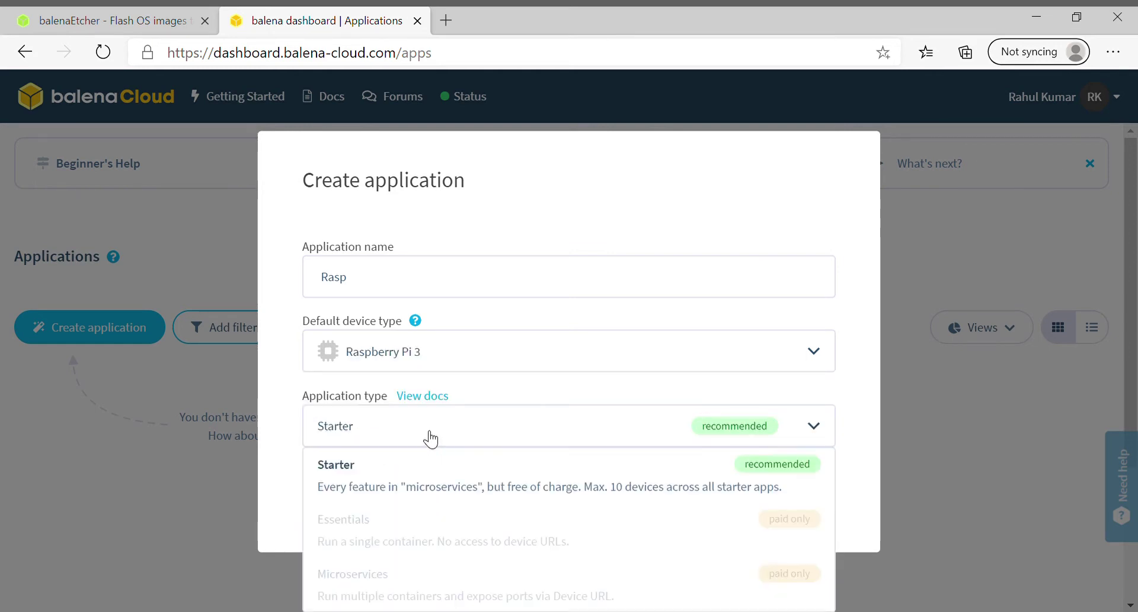
{"action": "left_click", "coordinate": [419, 478]}
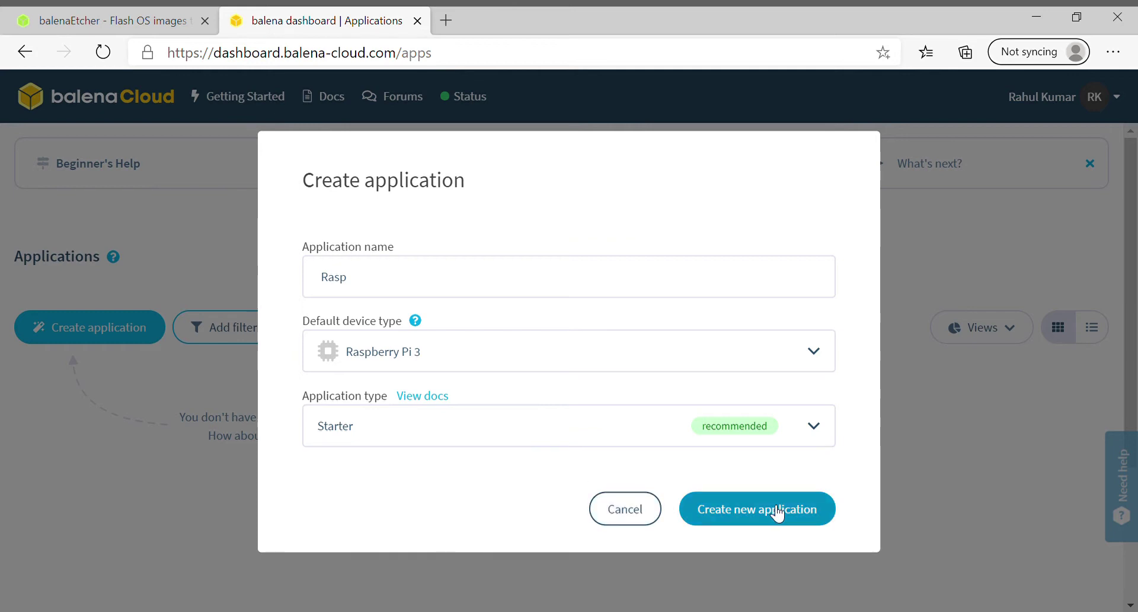
{"action": "left_click", "coordinate": [771, 509]}
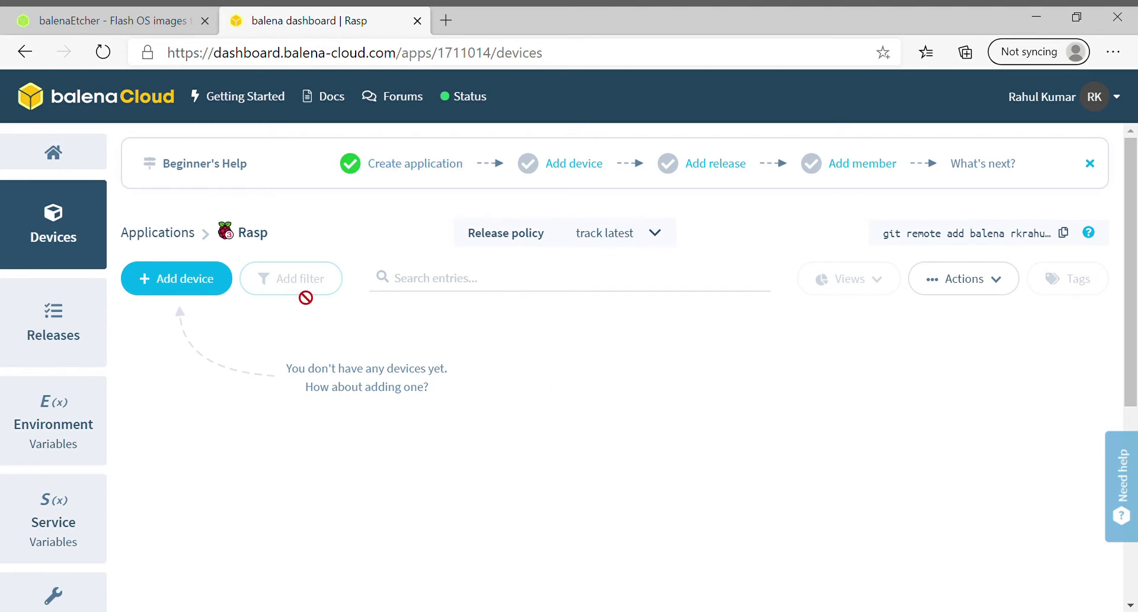
Add a device using the Development edition with Wifi + Ethernet networking.
{"action": "left_click", "coordinate": [180, 281]}
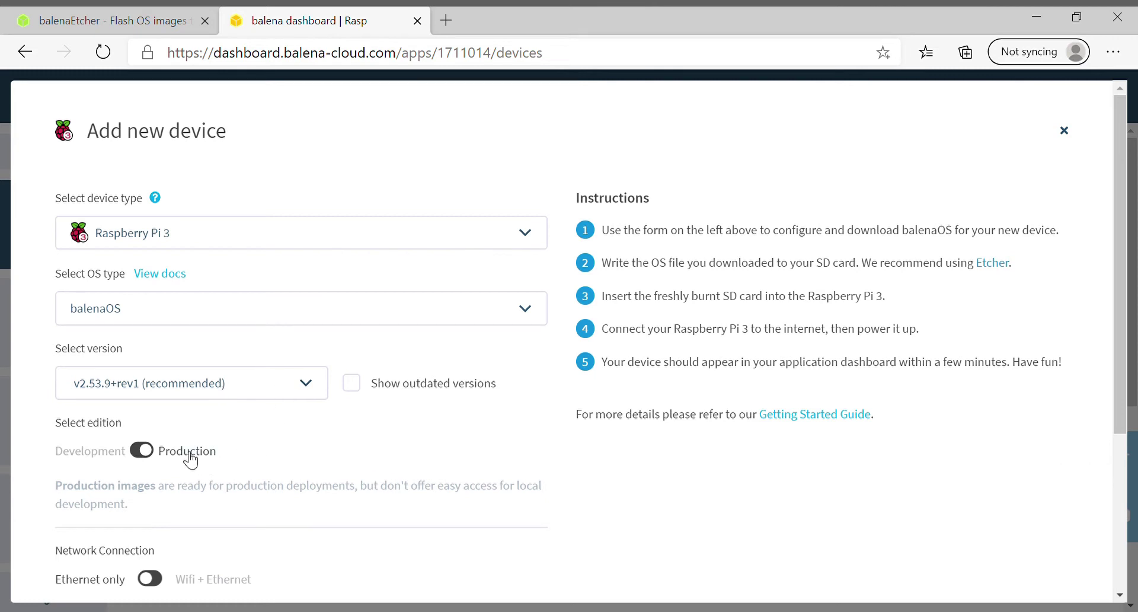
{"action": "left_click", "coordinate": [143, 451]}
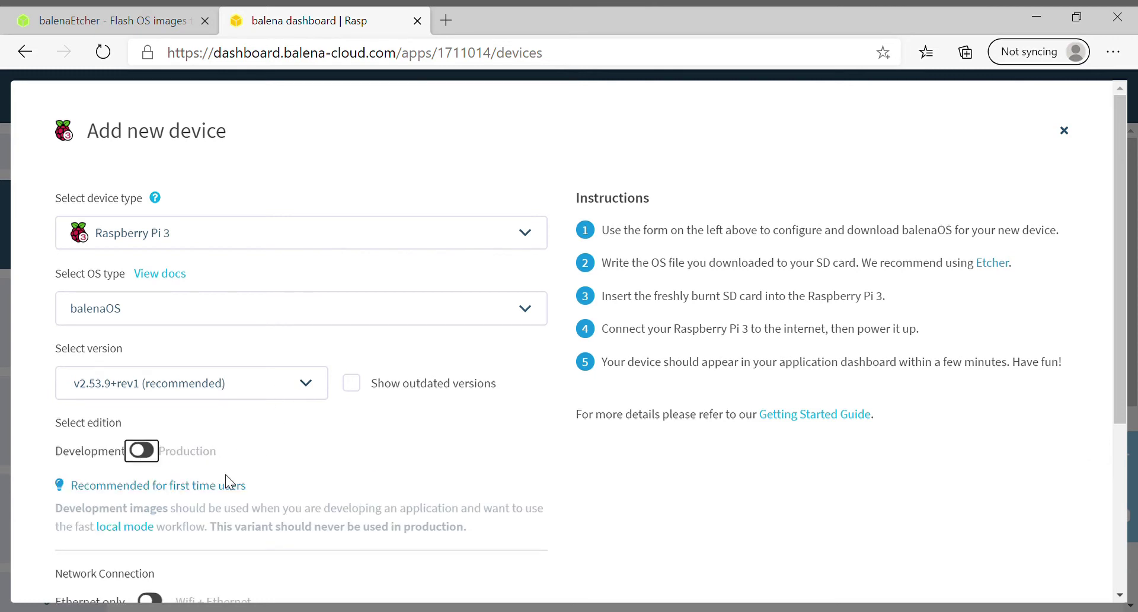
{"action": "scroll", "coordinate": [225, 480], "scroll_direction": "down", "scroll_amount": 2}
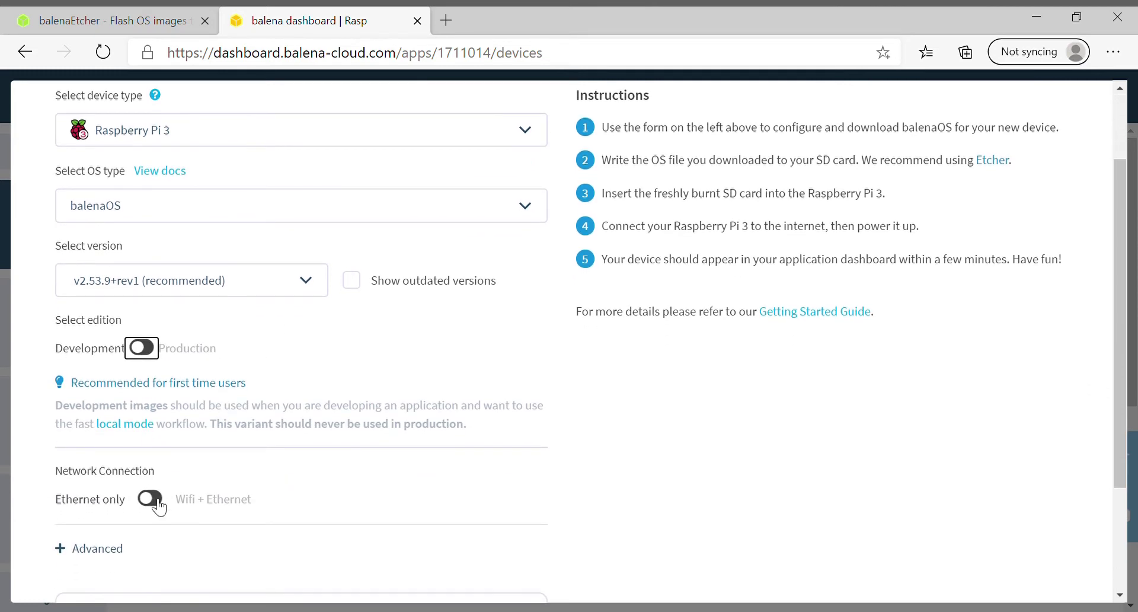
{"action": "left_click", "coordinate": [151, 499]}
{"action": "scroll", "coordinate": [157, 504], "scroll_direction": "down", "scroll_amount": 4}
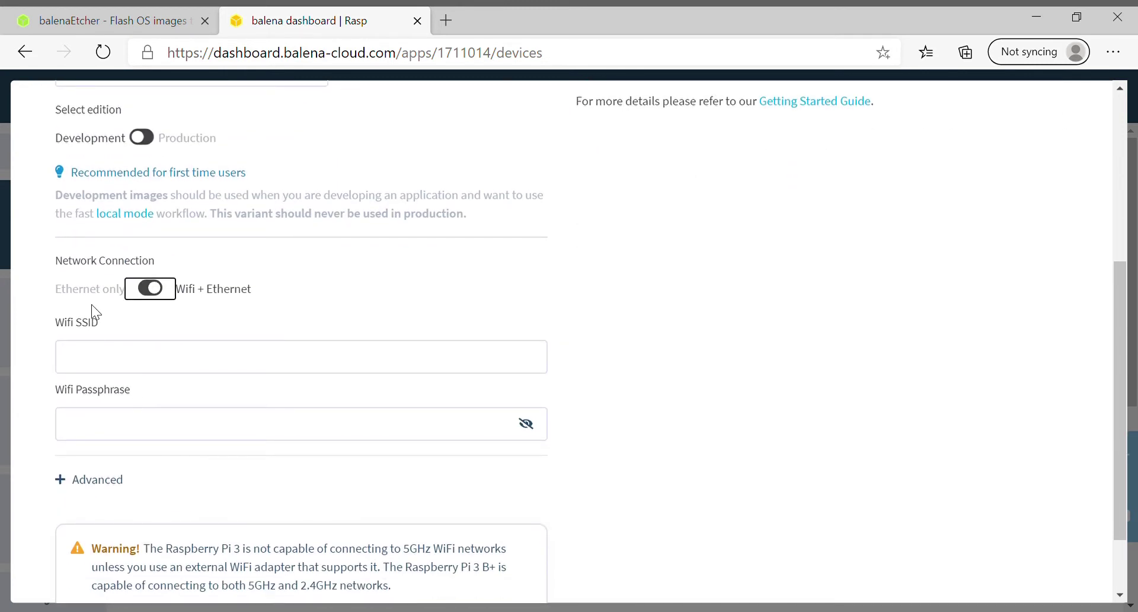
Enter the Wi-Fi network name and passphrase, then download the balenaOS image.
{"action": "left_click", "coordinate": [126, 368]}
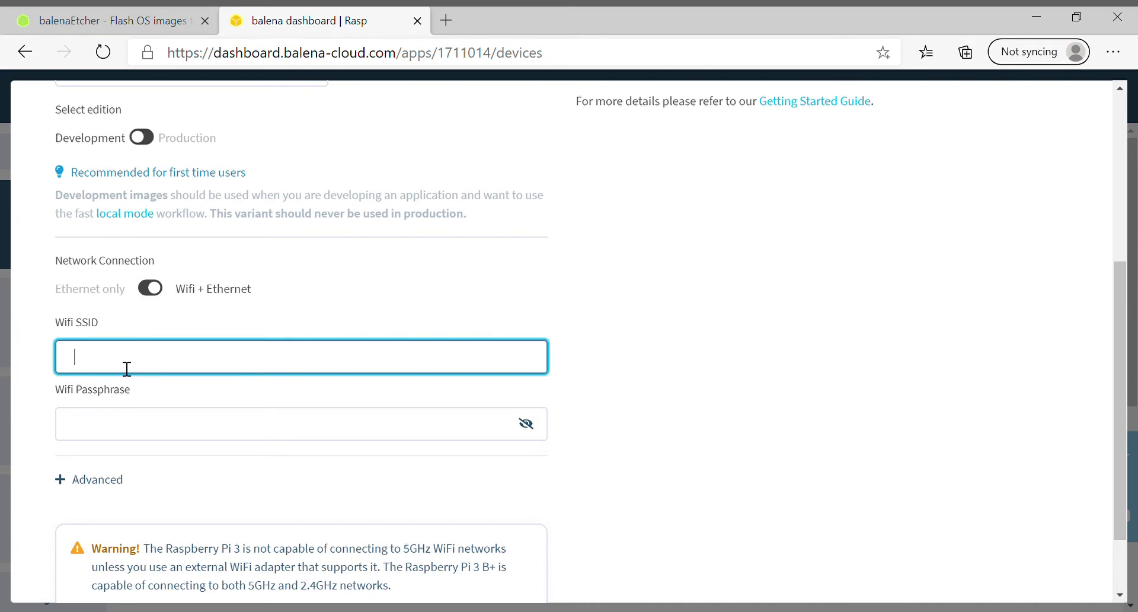
{"action": "type", "text": "Chandan"}
{"action": "key", "text": "Tab"}
{"action": "type", "text": "********"}
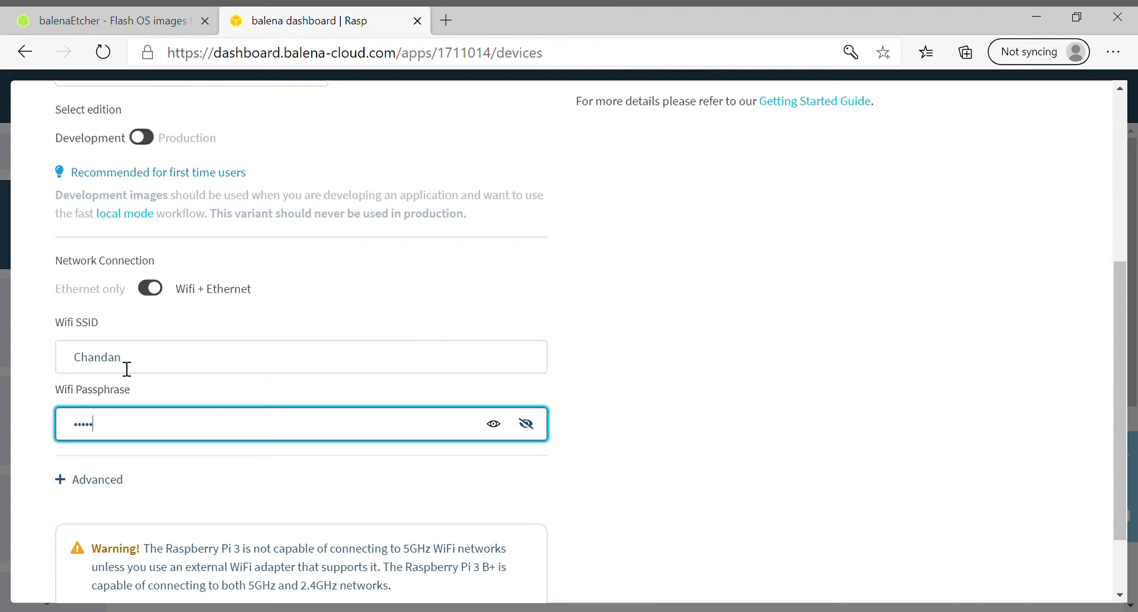
{"action": "scroll", "coordinate": [126, 368], "scroll_direction": "down", "scroll_amount": 1}
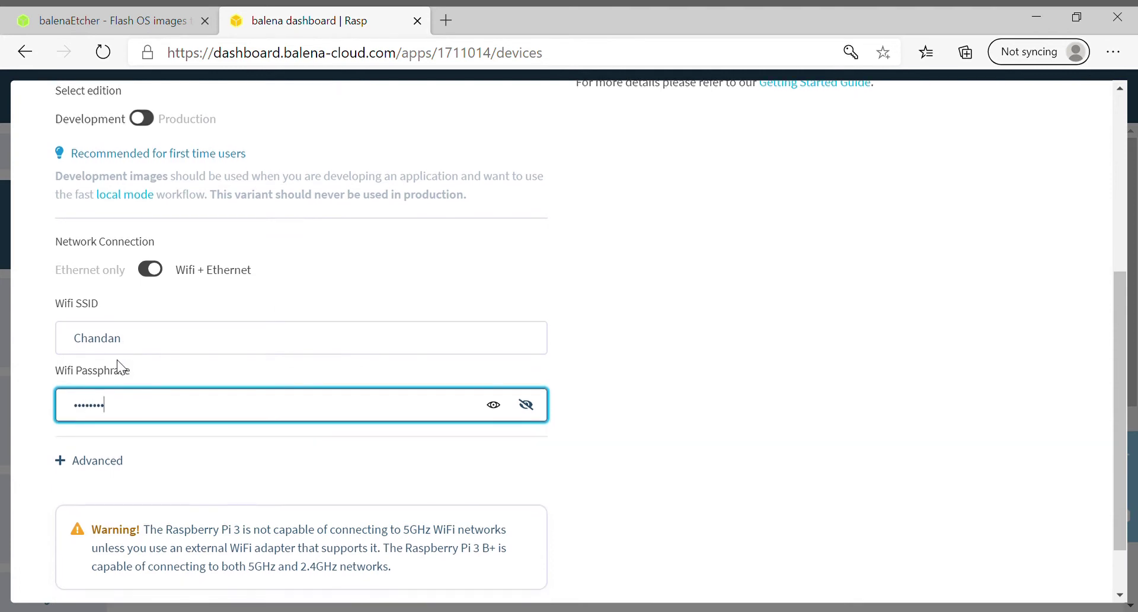
{"action": "scroll", "coordinate": [255, 458], "scroll_direction": "down", "scroll_amount": 1}
{"action": "scroll", "coordinate": [255, 458], "scroll_direction": "down", "scroll_amount": 2}
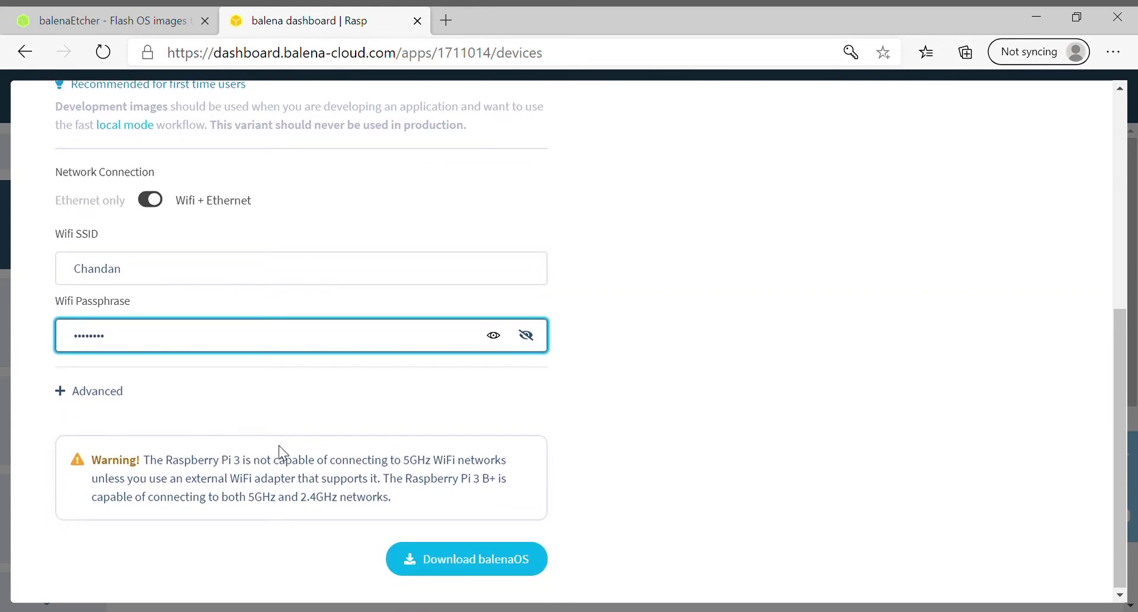
{"action": "left_click", "coordinate": [440, 560]}
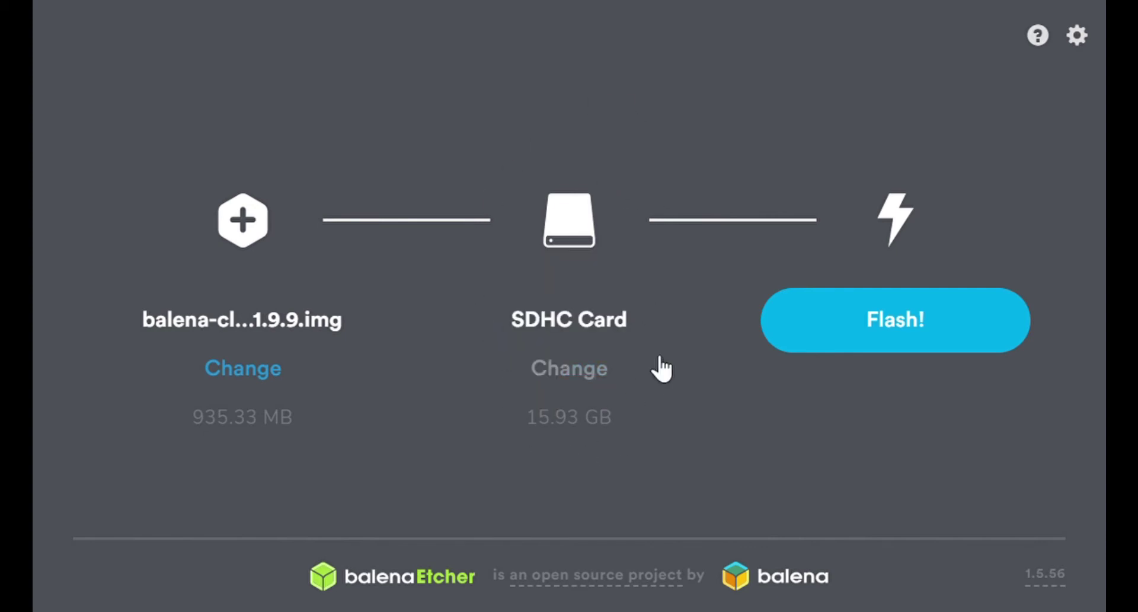
Flash the balenaOS image onto the 15.93 GB SDHC card.
{"action": "left_click", "coordinate": [832, 329]}
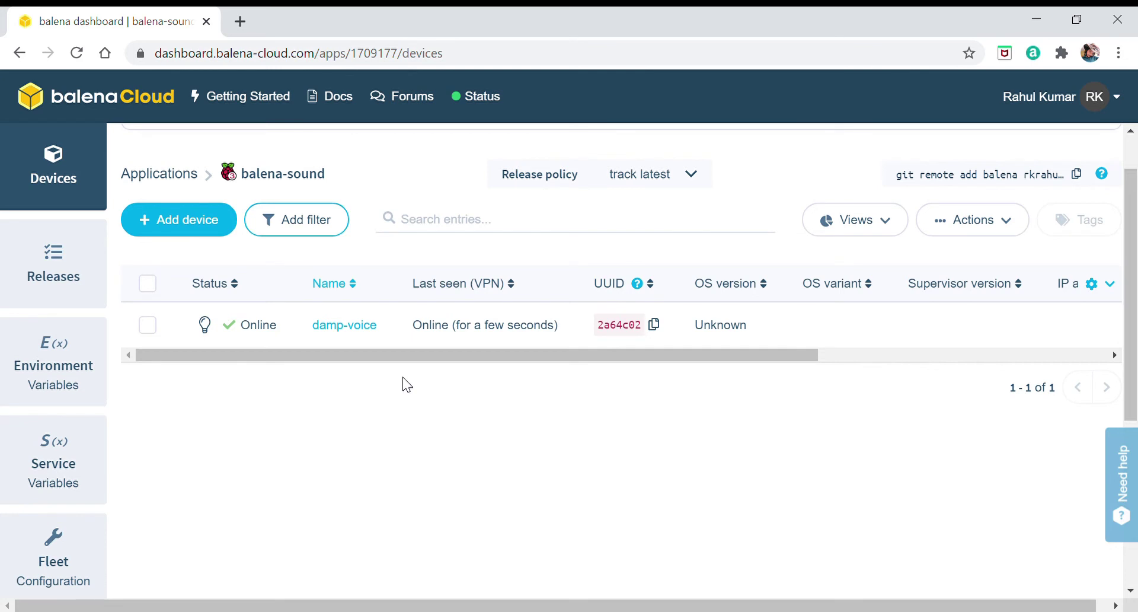
Open the damp-voice device's summary page from the balena-sound Devices list.
{"action": "left_click", "coordinate": [437, 341]}
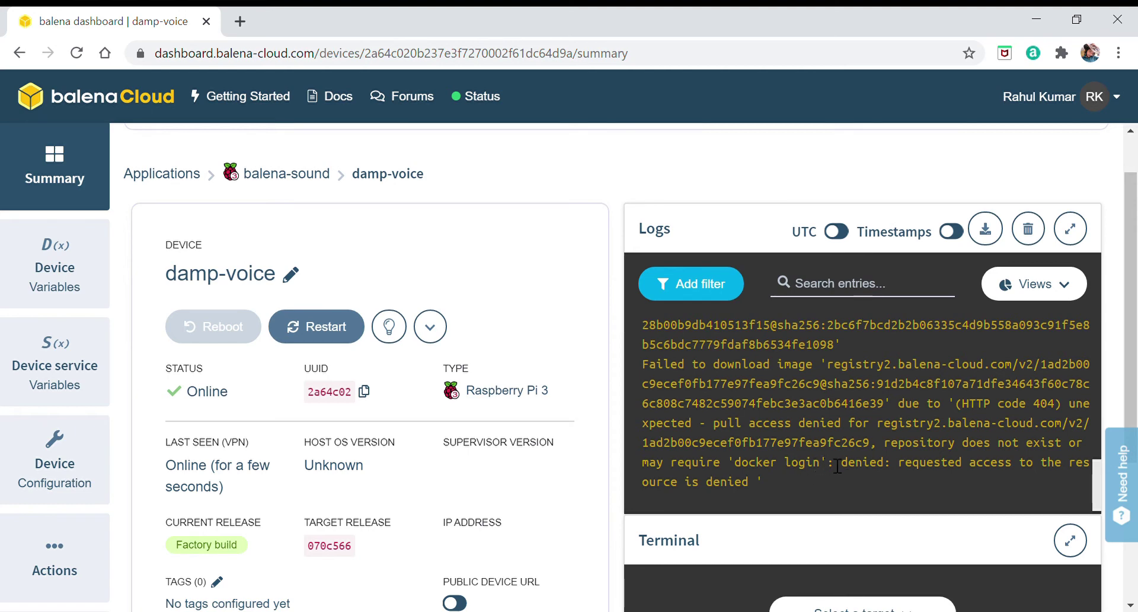
{"action": "scroll", "coordinate": [838, 466], "scroll_direction": "down", "scroll_amount": 1}
{"action": "scroll", "coordinate": [837, 465], "scroll_direction": "up", "scroll_amount": 2}
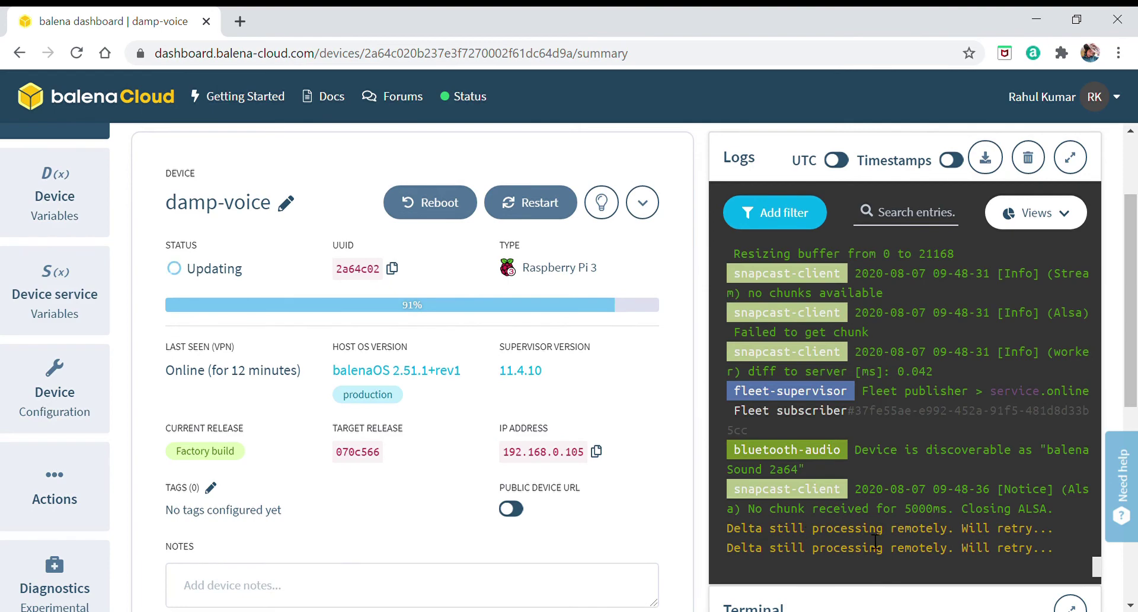
{"action": "scroll", "coordinate": [612, 457], "scroll_direction": "down", "scroll_amount": 7}
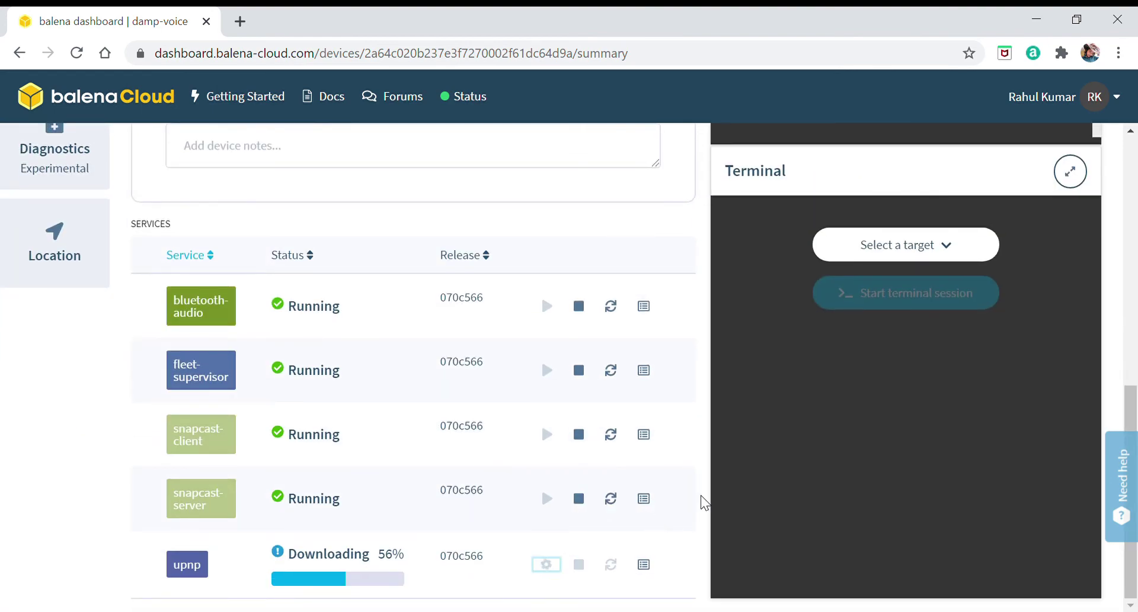
{"action": "scroll", "coordinate": [701, 501], "scroll_direction": "up", "scroll_amount": 7}
{"action": "scroll", "coordinate": [704, 503], "scroll_direction": "down", "scroll_amount": 7}
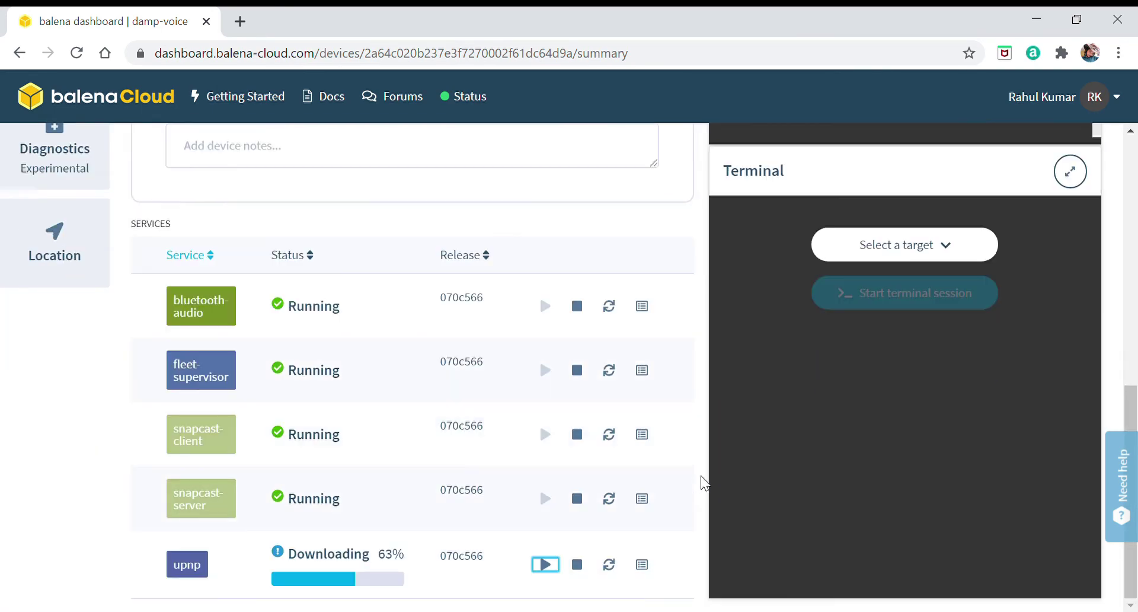
{"action": "scroll", "coordinate": [702, 478], "scroll_direction": "up", "scroll_amount": 7}
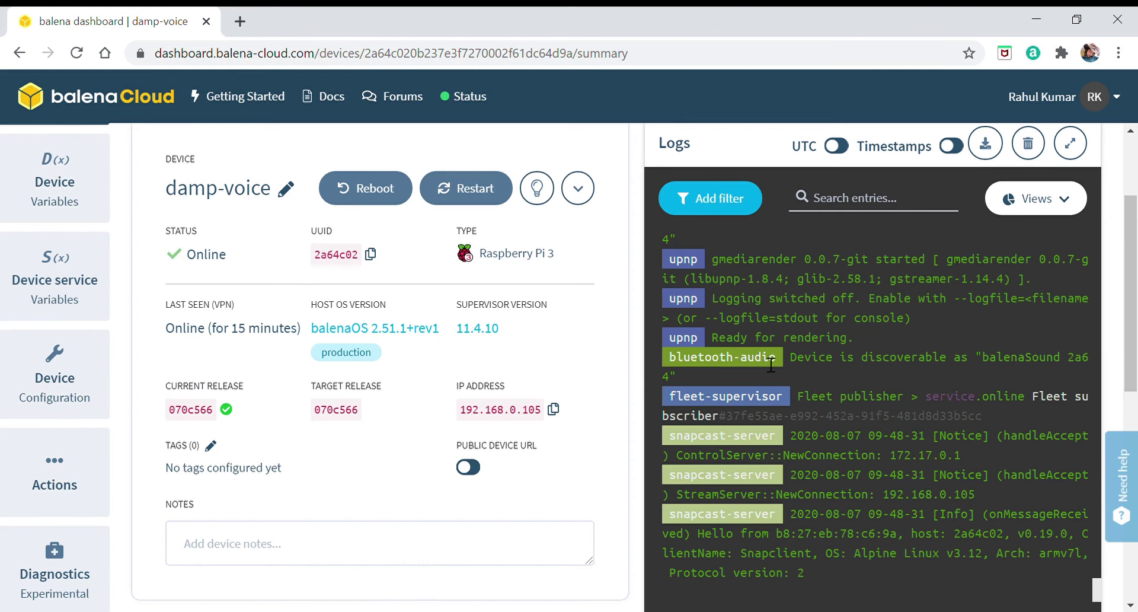
{"action": "left_click_drag", "start_coordinate": [813, 364], "coordinate": [1044, 366]}
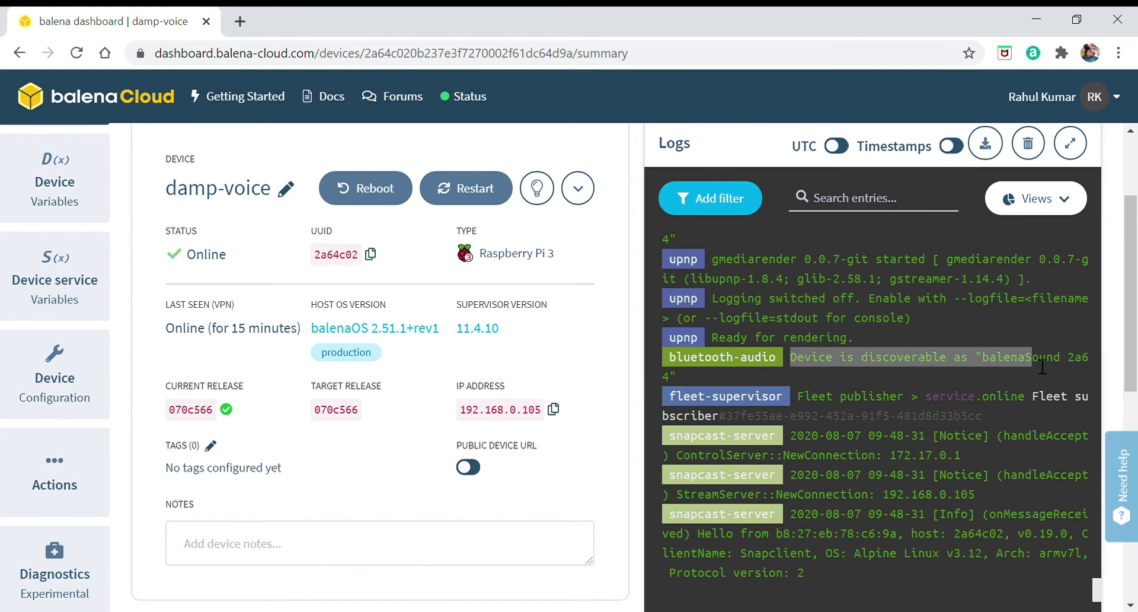
{"action": "left_click", "coordinate": [1043, 367]}
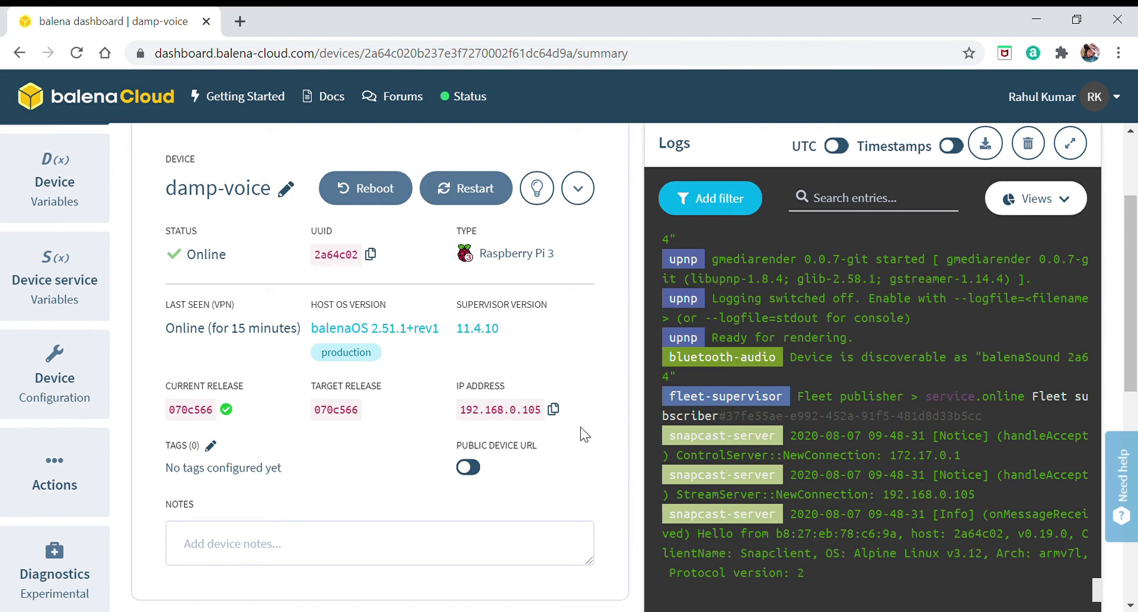
{"action": "scroll", "coordinate": [584, 434], "scroll_direction": "down", "scroll_amount": 9}
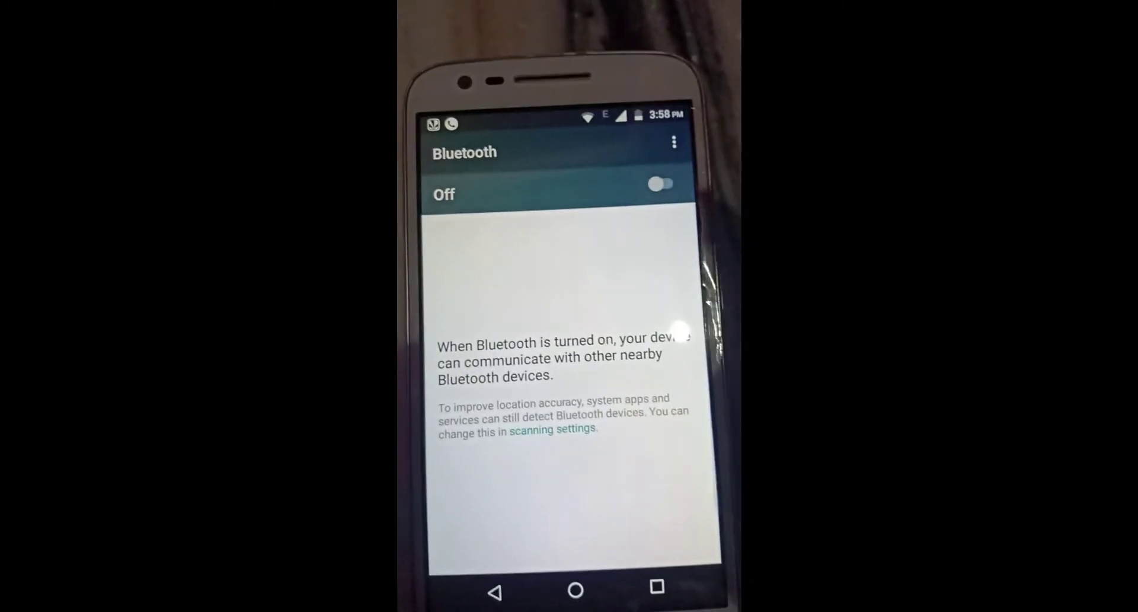
Turn on Bluetooth and pair the phone with balenaSound 2a64.
{"action": "left_click", "coordinate": [660, 183]}
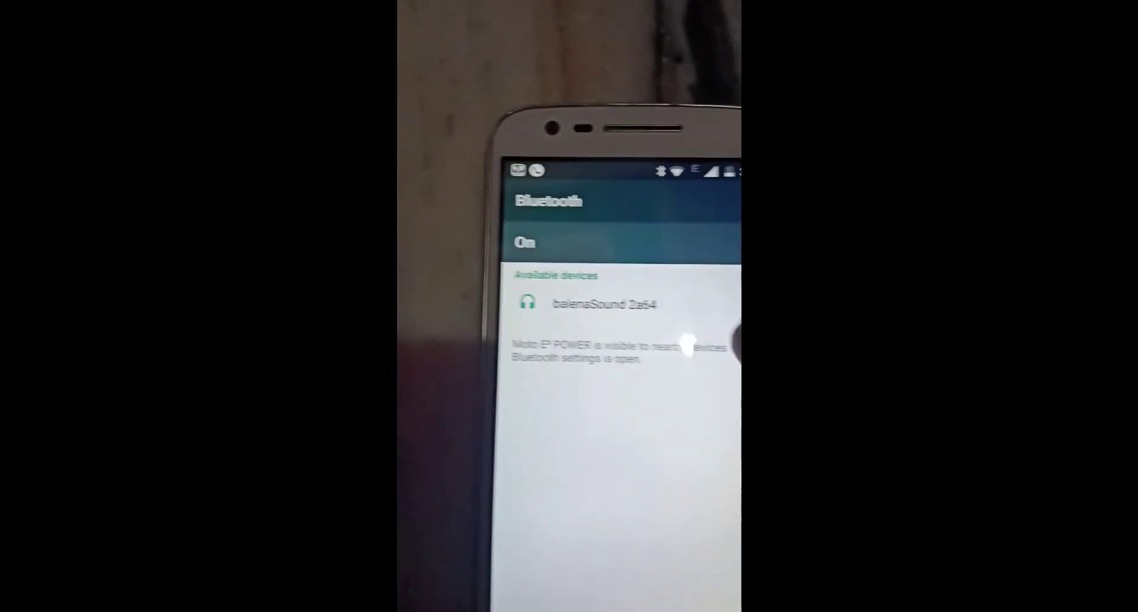
{"action": "left_click", "coordinate": [628, 276]}
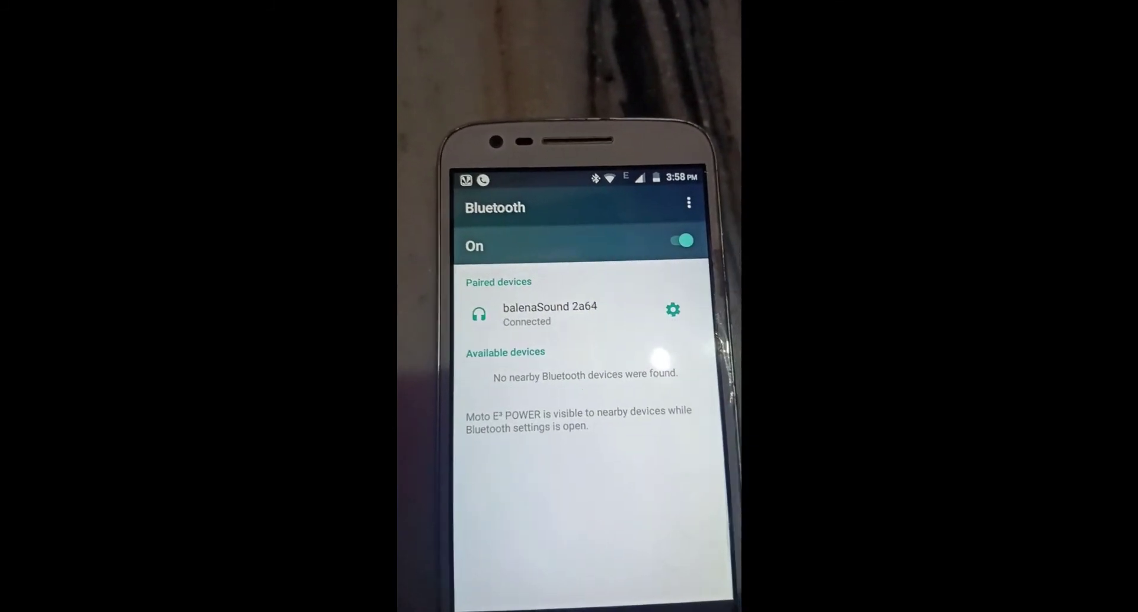
{"action": "left_click", "coordinate": [593, 608]}
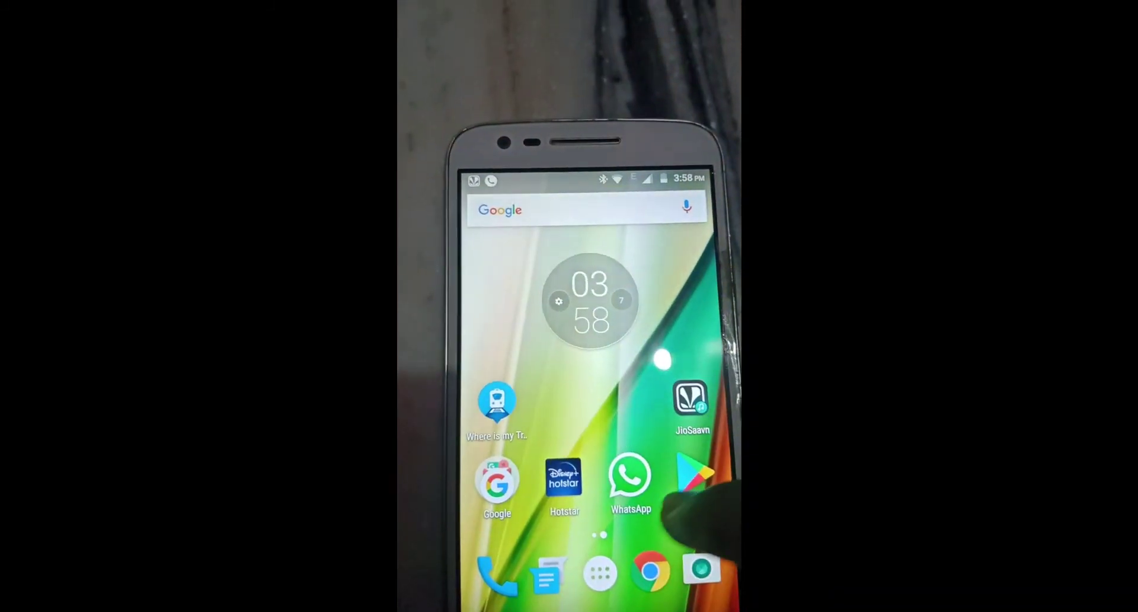
Launch JioSaavn from the app drawer and start playing Meri Aashiqui.
{"action": "left_click", "coordinate": [597, 568]}
{"action": "scroll", "coordinate": [569, 386], "scroll_direction": "down", "scroll_amount": 3}
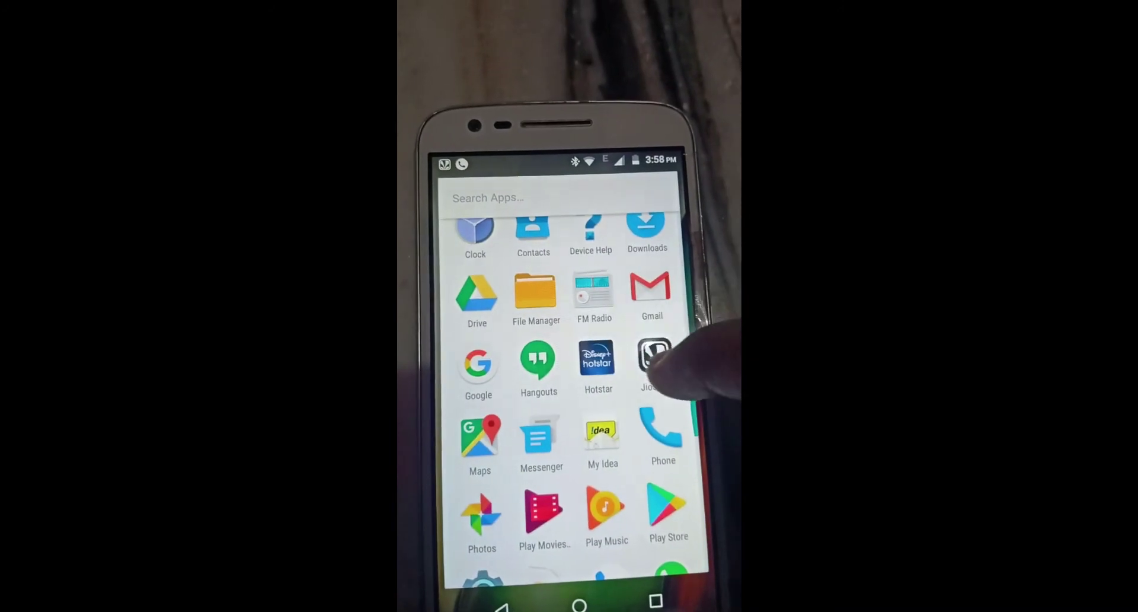
{"action": "left_click", "coordinate": [651, 354]}
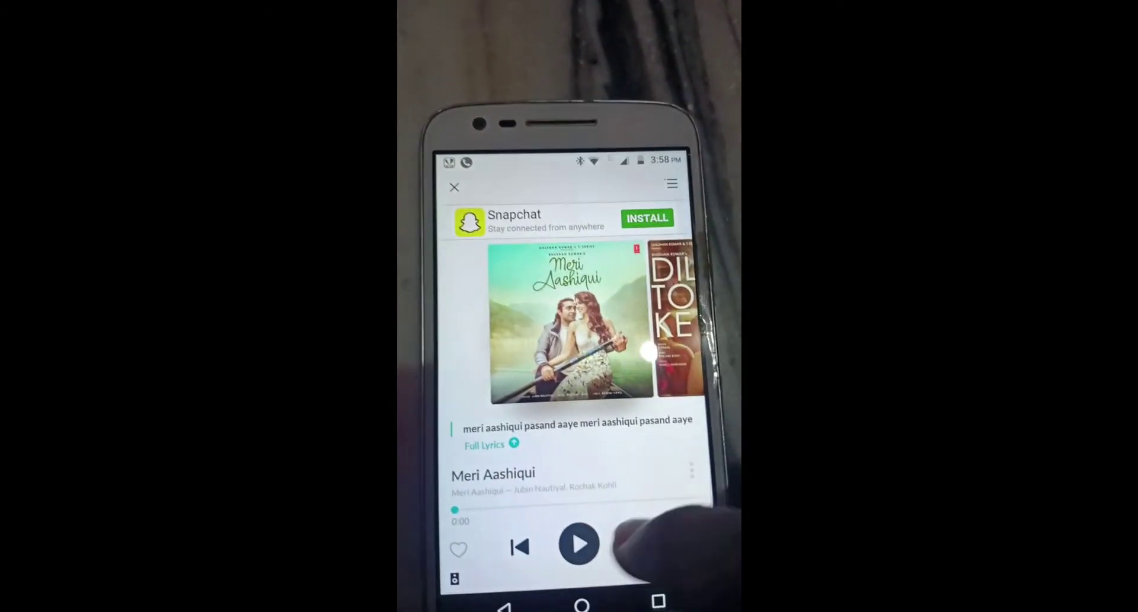
{"action": "left_click", "coordinate": [565, 527]}
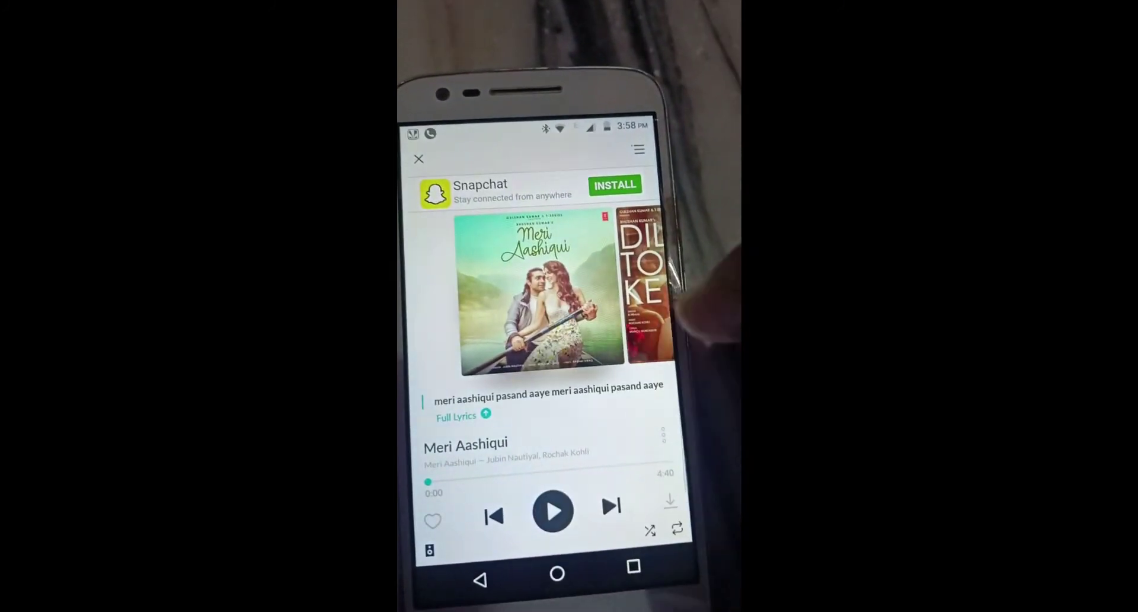